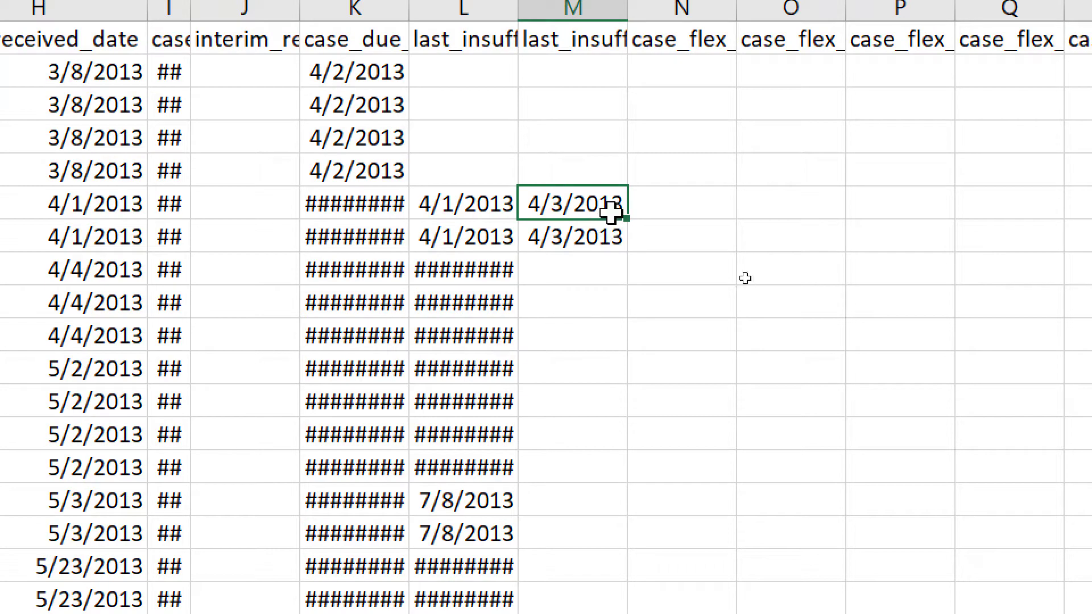
# - Format the date in cell M6 with the 14-Mar-12 date type
pyautogui.rightClick(611, 212)
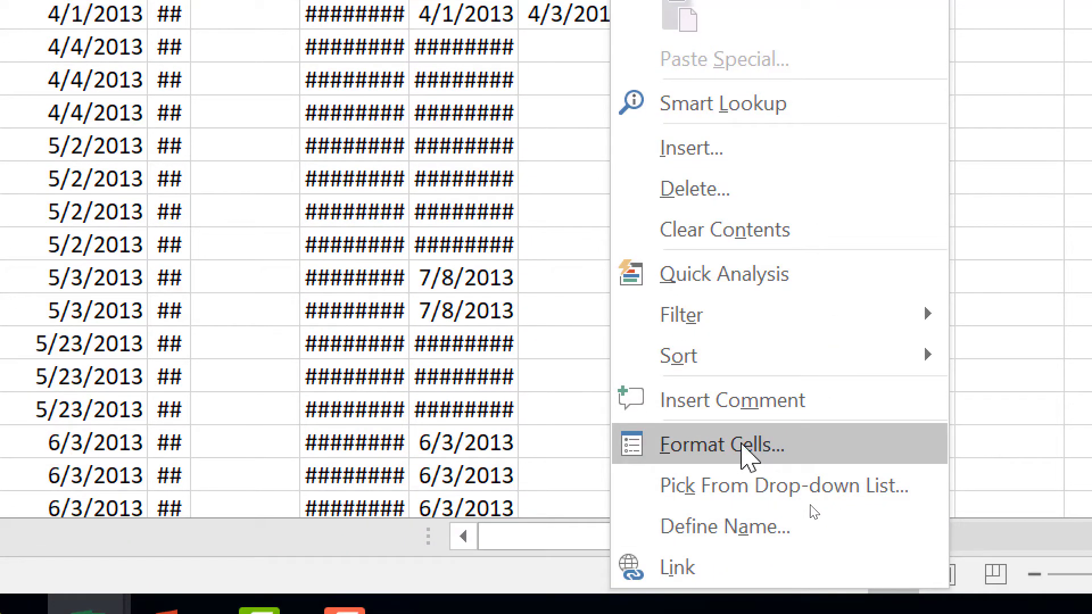
pyautogui.click(746, 450)
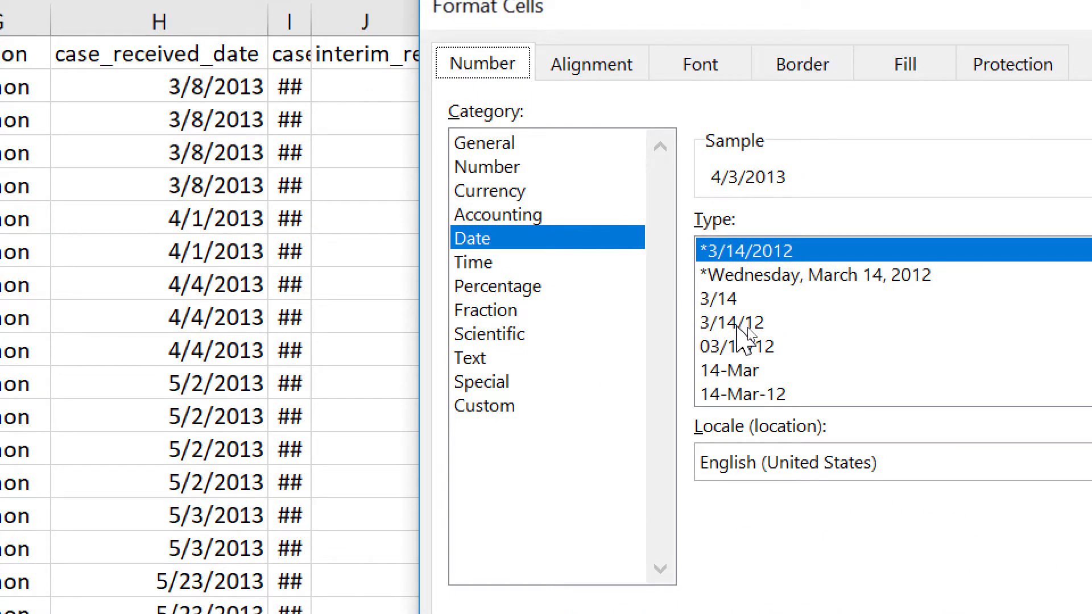
pyautogui.click(747, 324)
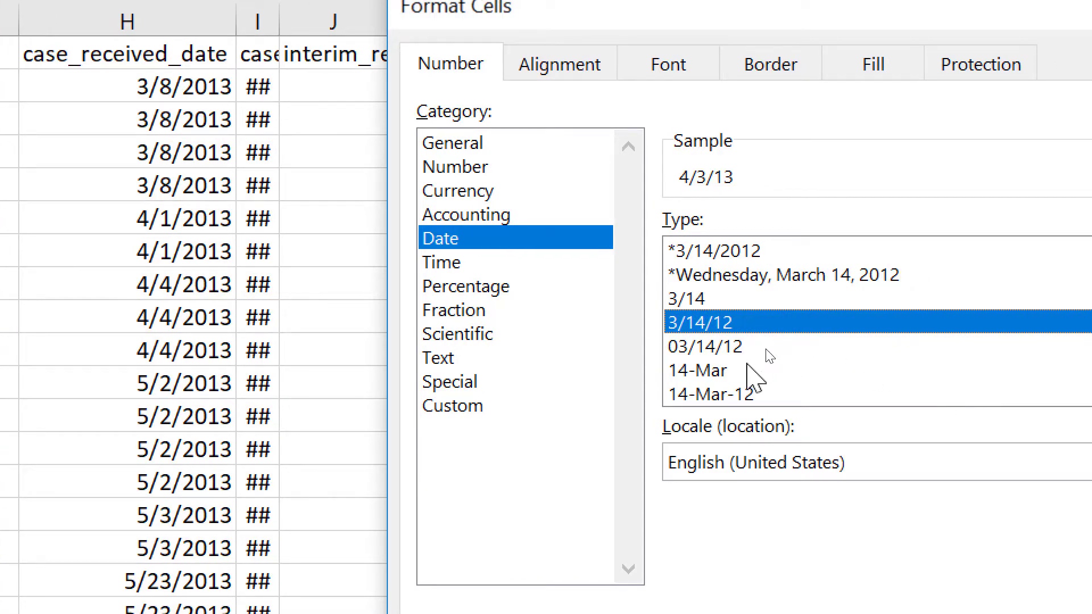
pyautogui.click(717, 395)
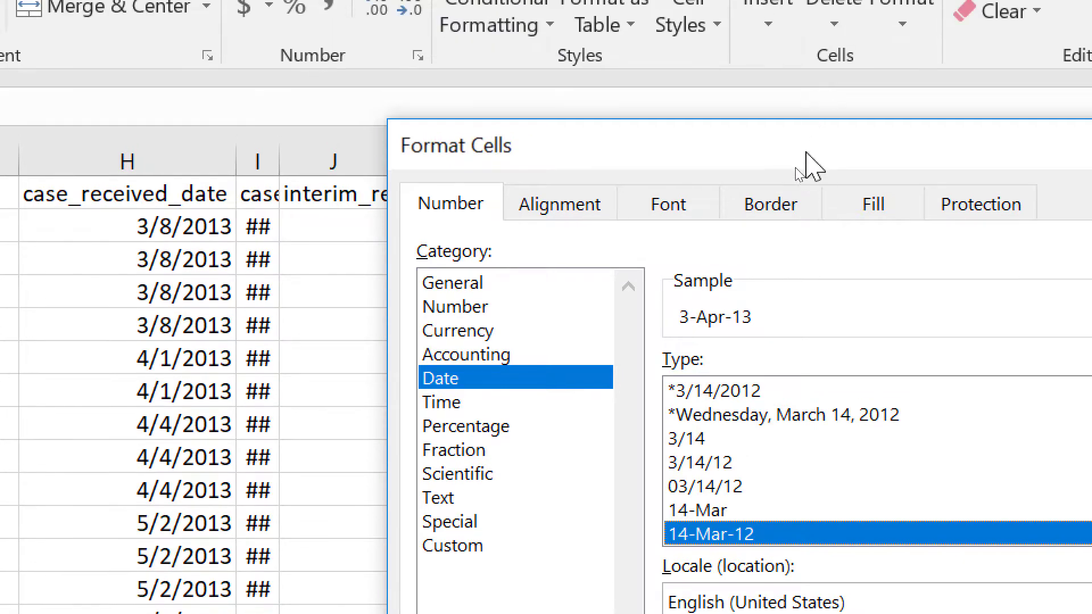
pyautogui.moveTo(803, 23); pyautogui.dragTo(796, 281)
pyautogui.moveTo(802, 432); pyautogui.dragTo(538, 77)
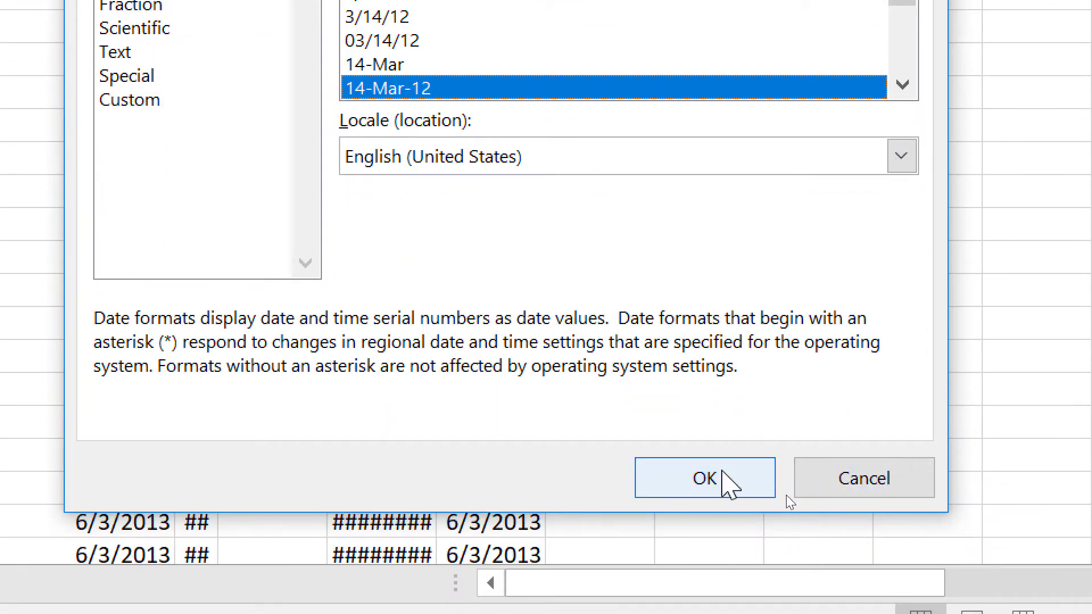
pyautogui.click(724, 480)
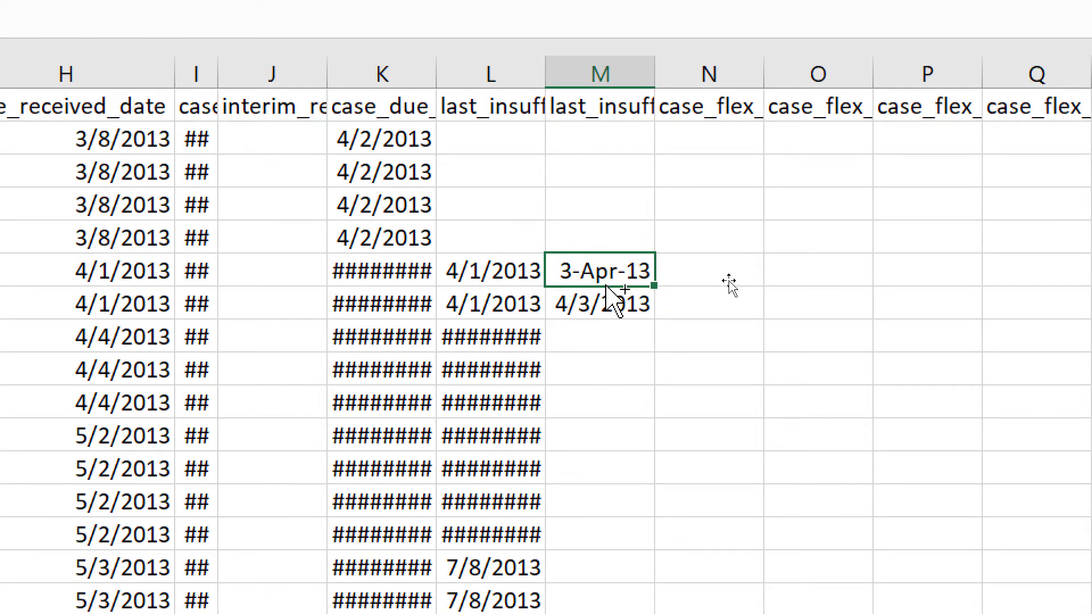
# - Change the date format of cell M6 to the March 14, 2012 type
pyautogui.hotkey('ctrl', '1')
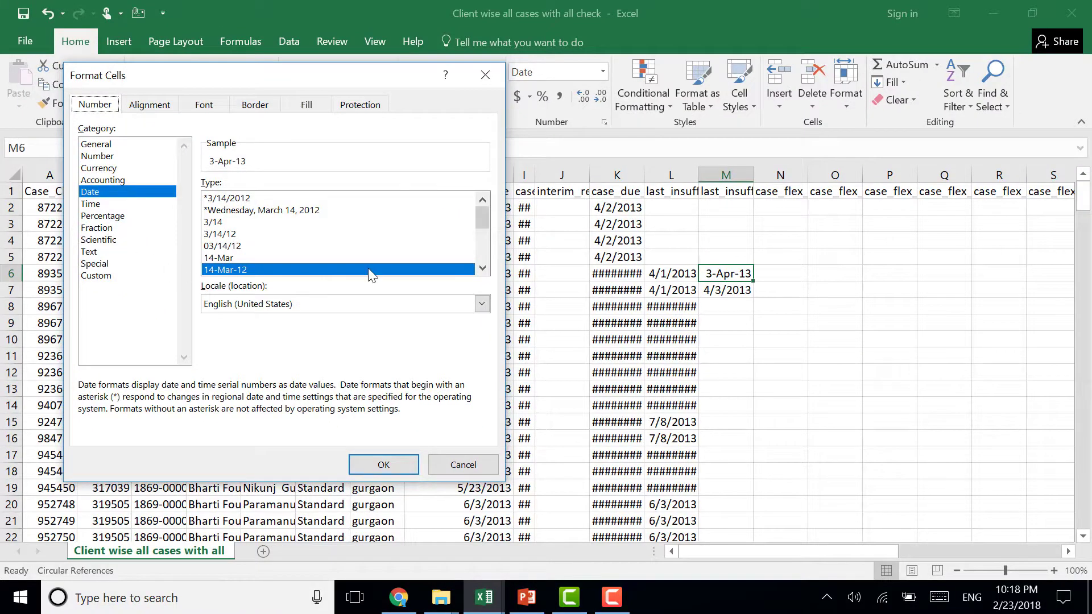
pyautogui.moveTo(478, 216); pyautogui.dragTo(479, 229)
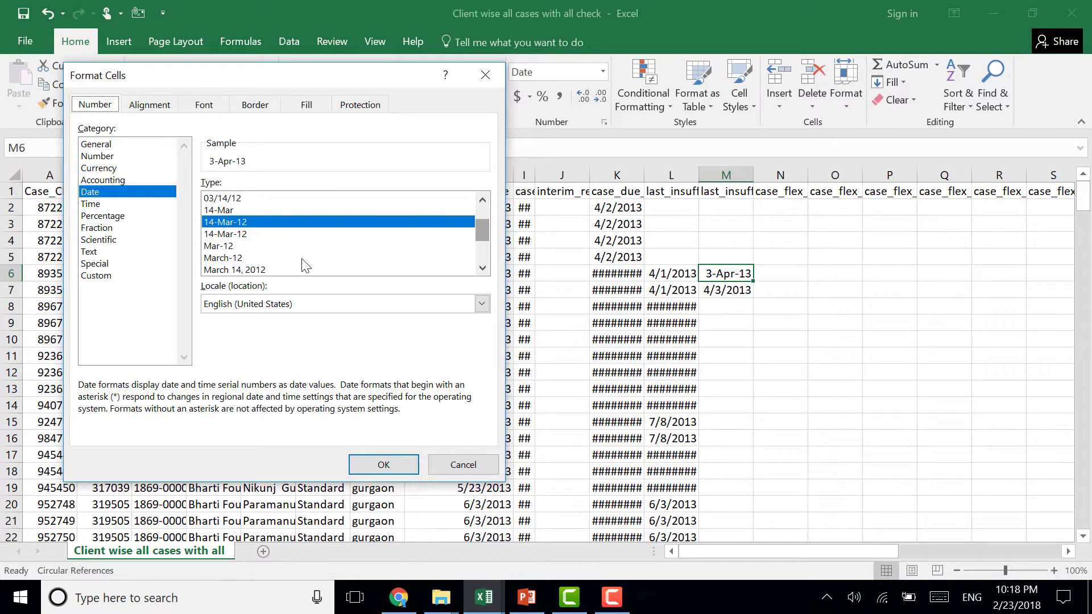
pyautogui.click(244, 270)
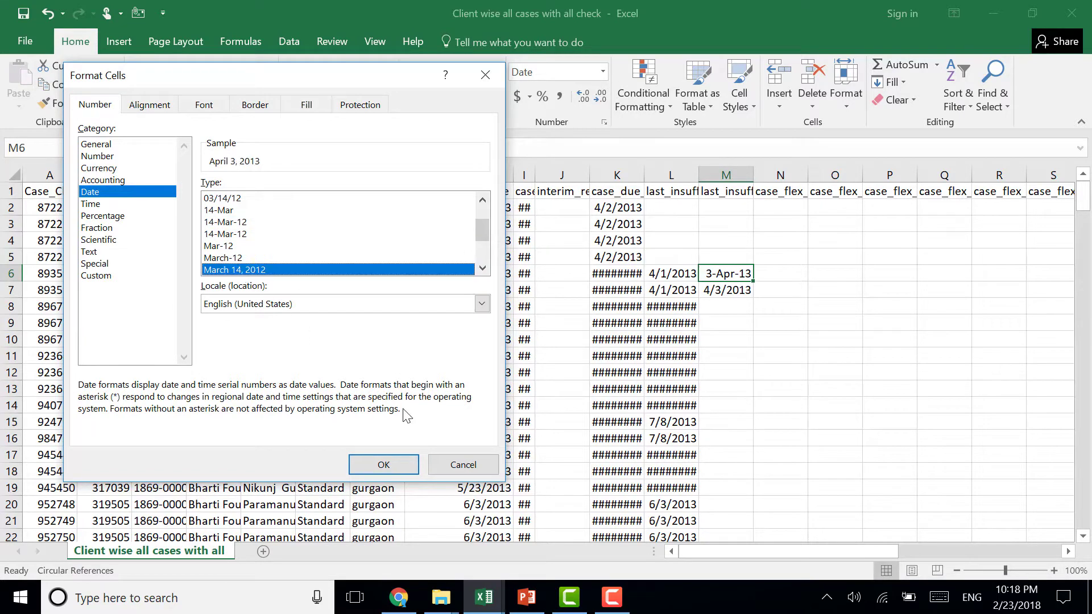
pyautogui.click(383, 466)
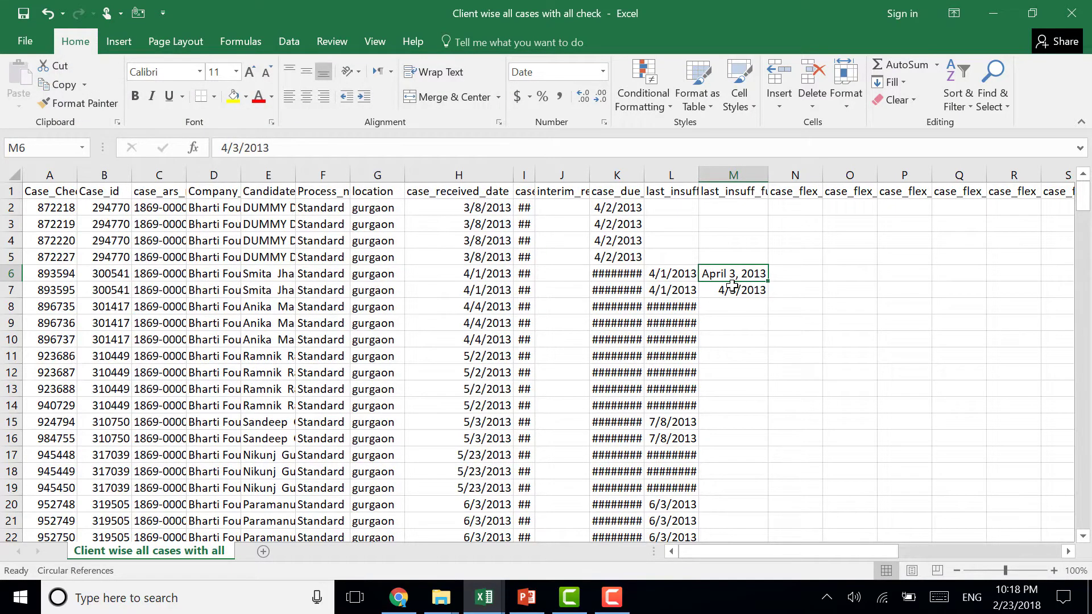
# - Apply the 14-Mar-2012 date type to cell M6
pyautogui.hotkey('ctrl', '1')
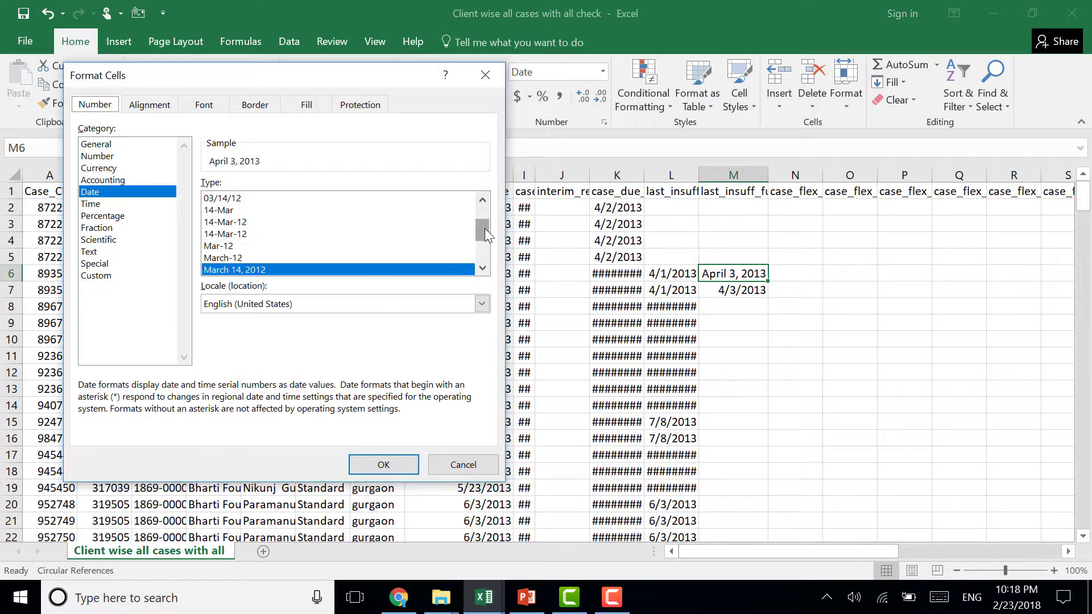
pyautogui.moveTo(485, 228); pyautogui.dragTo(483, 251)
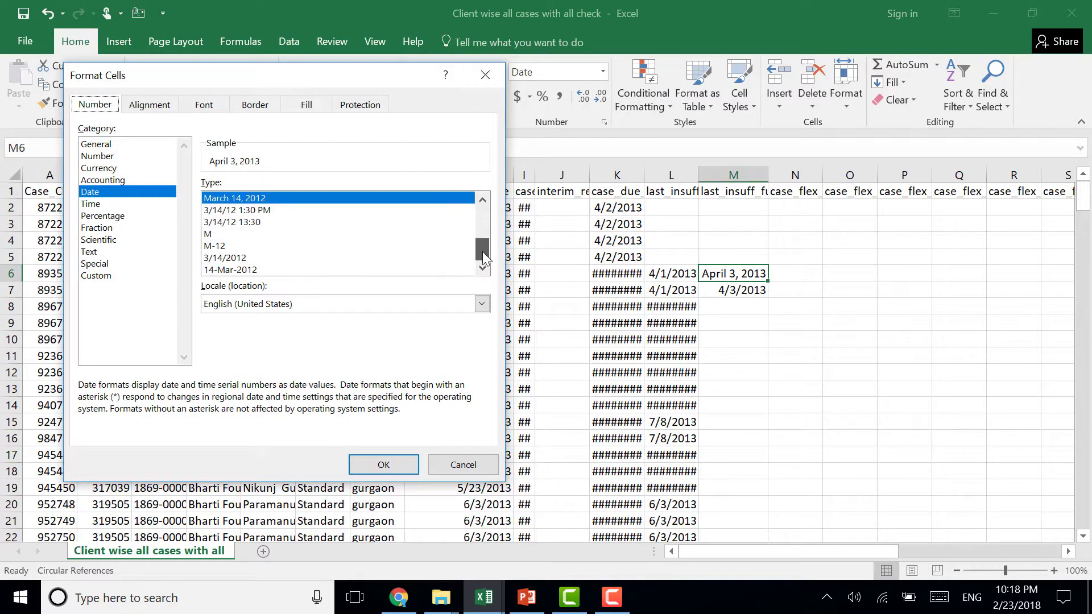
pyautogui.click(288, 270)
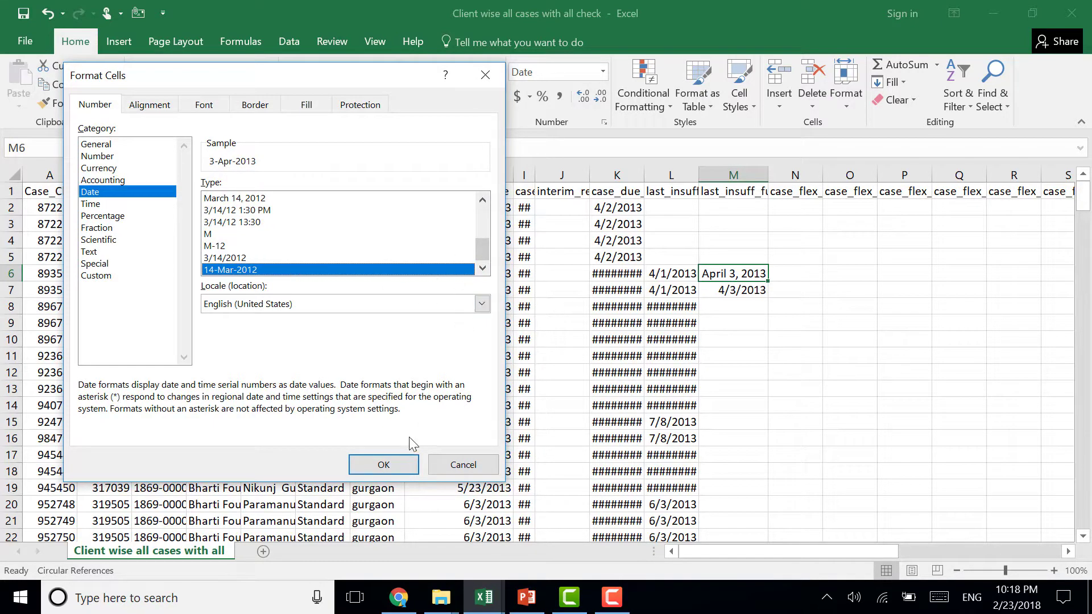
pyautogui.click(387, 461)
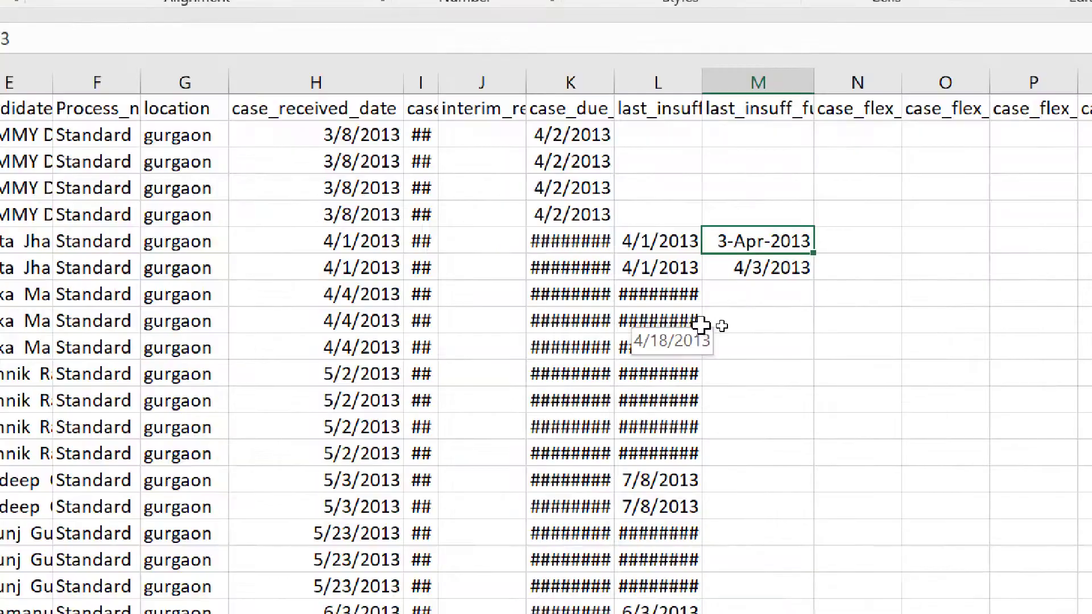
pyautogui.hotkey('ctrl', '1')
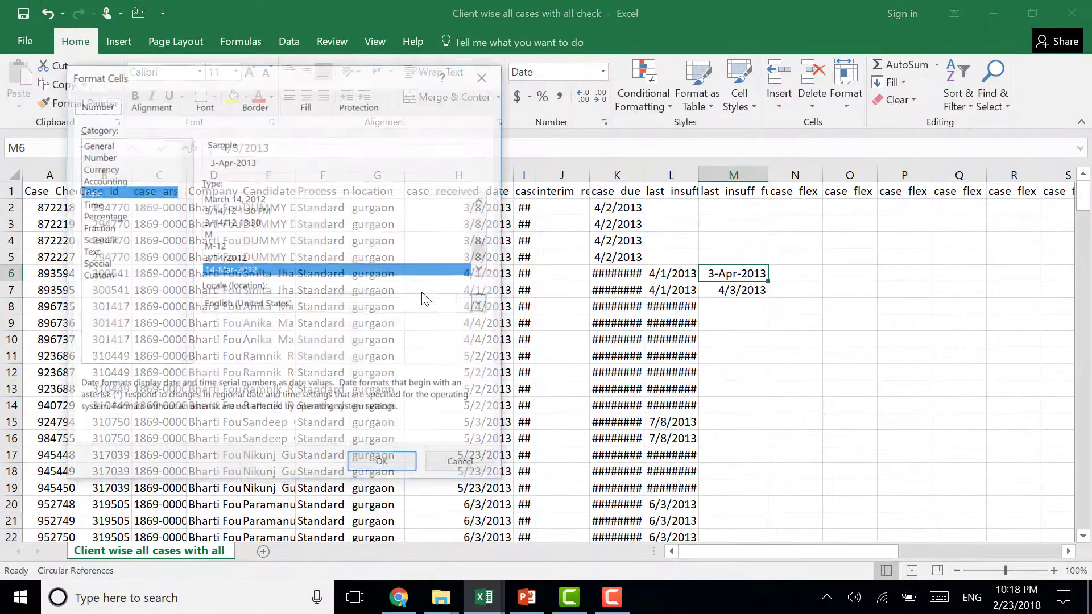
pyautogui.scroll(2, 480, 231)
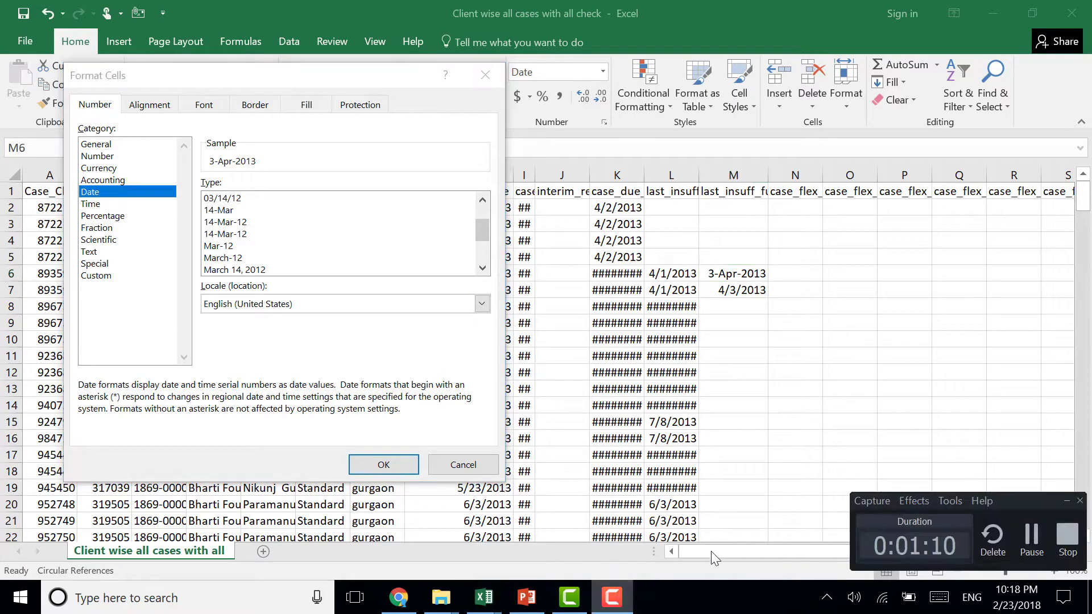
pyautogui.press('Escape')
# - Give cell M6 a custom number format with the code dd/mm/yy
pyautogui.hotkey('ctrl', '1')
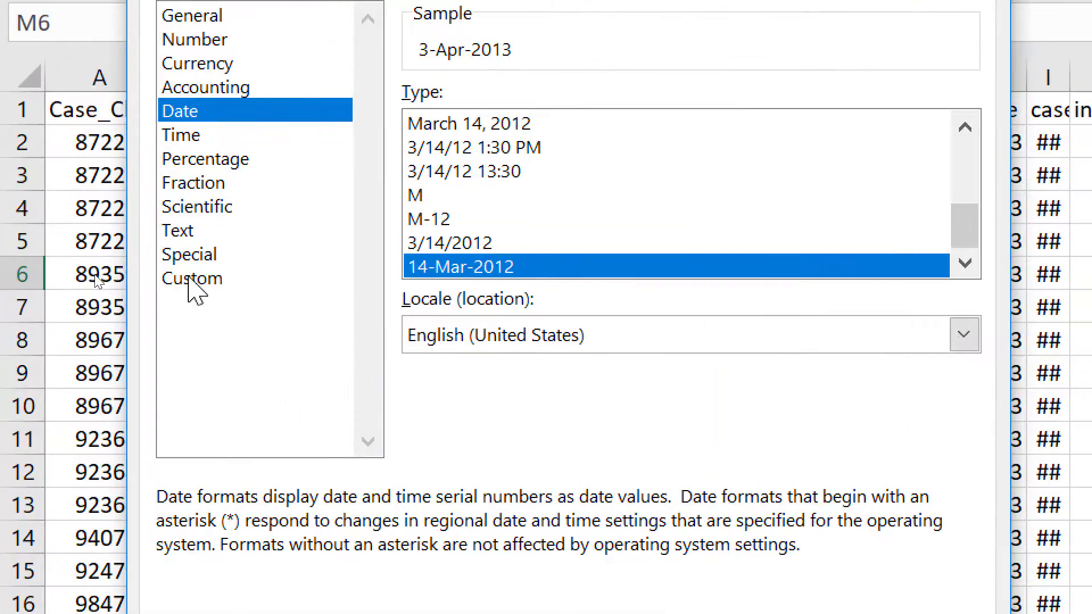
pyautogui.click(96, 276)
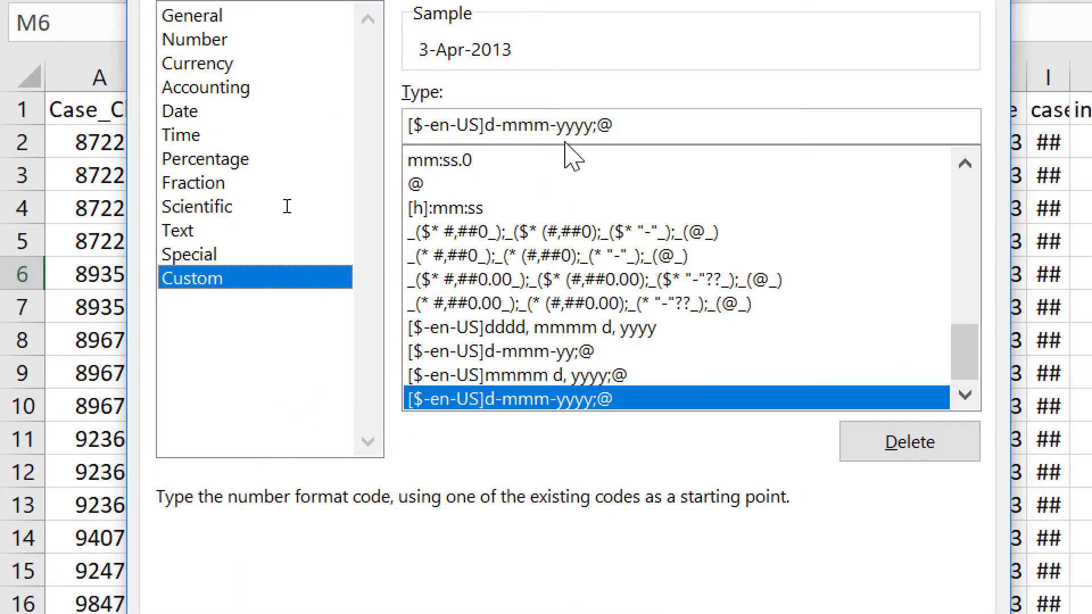
pyautogui.moveTo(659, 126); pyautogui.dragTo(390, 126)
pyautogui.write('dd')
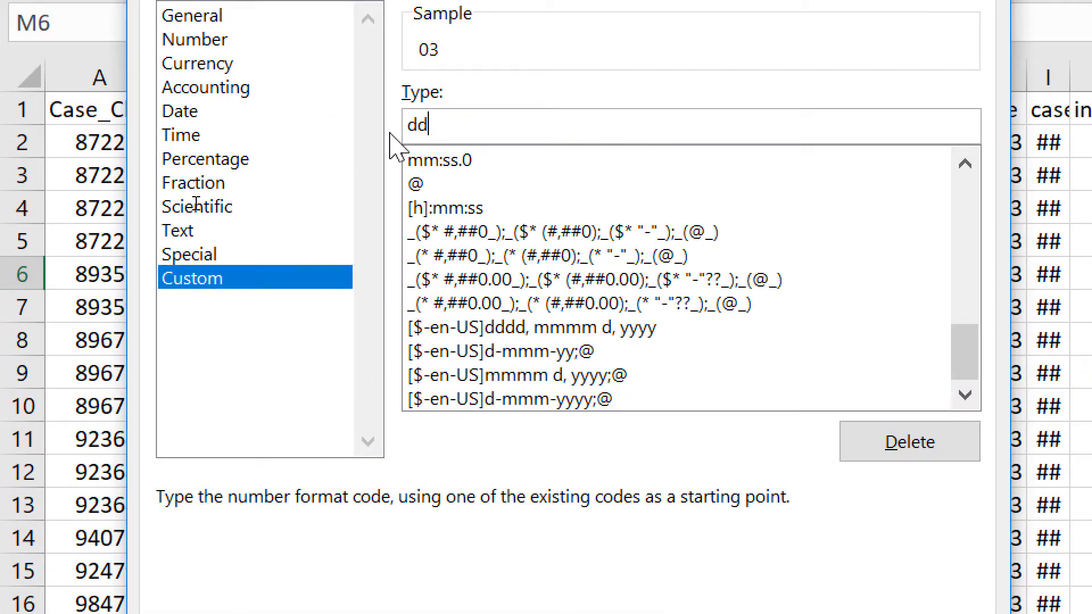
pyautogui.write('/mm/')
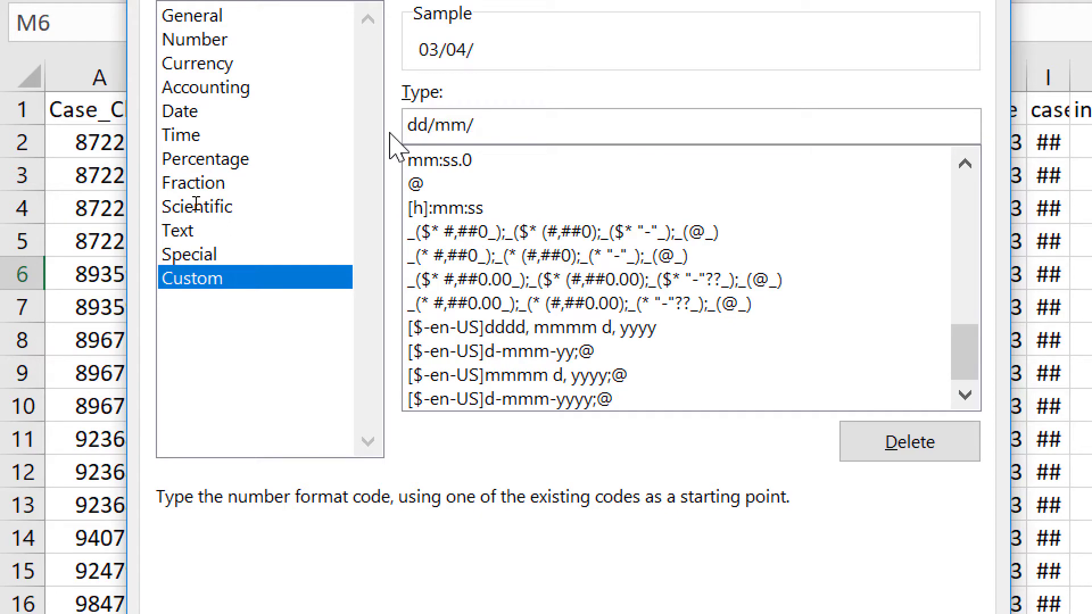
pyautogui.write('yy')
pyautogui.press('Return')
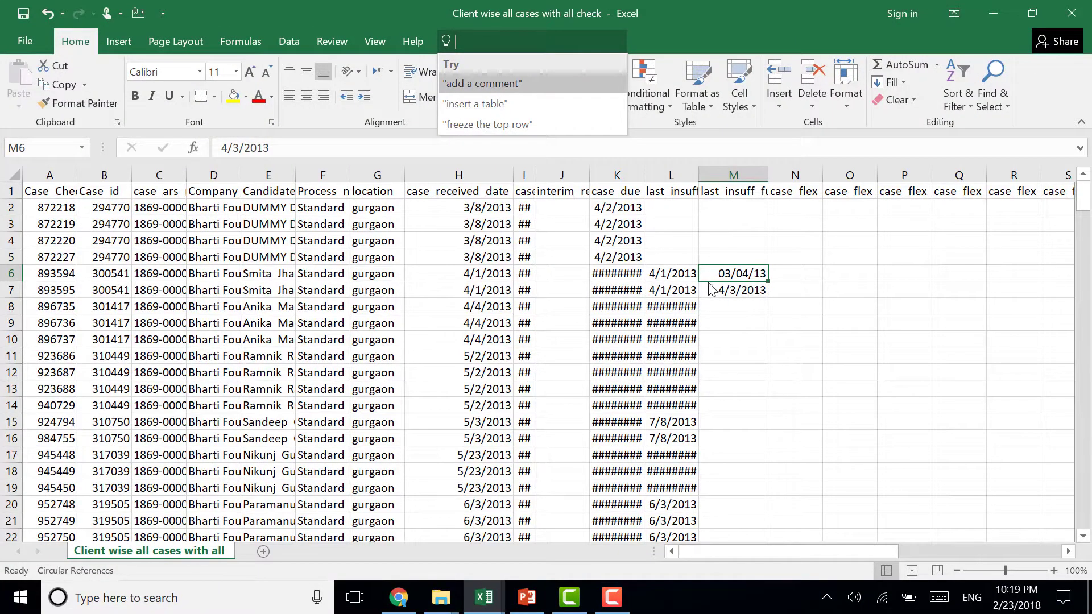
pyautogui.press('Escape')
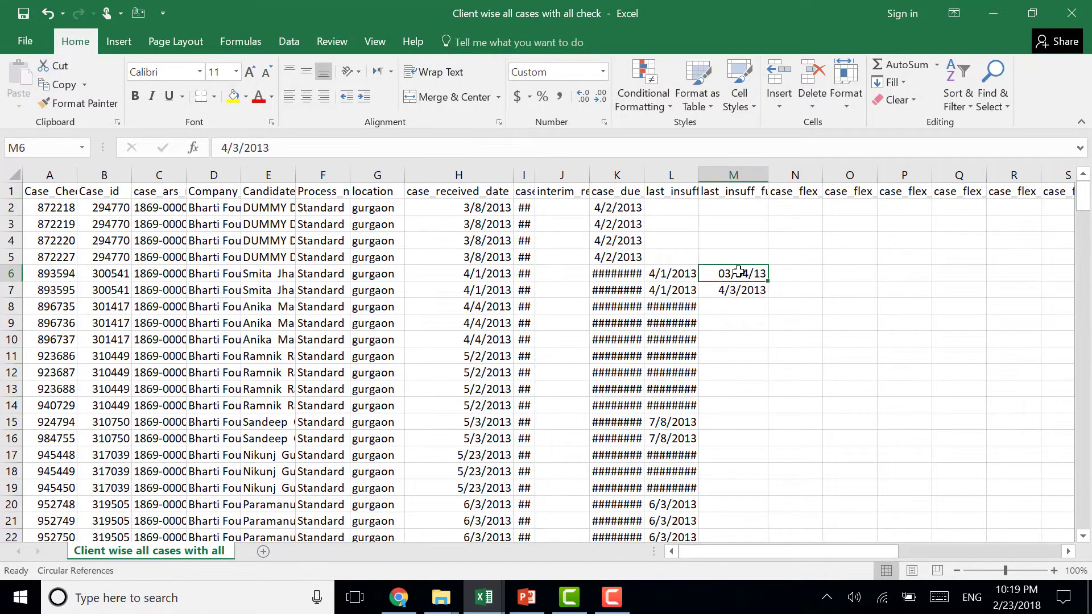
# - Edit the custom format code of cell M6 to dd/mmm/yy so the month shows as an abbreviated name
pyautogui.hotkey('ctrl', '1')
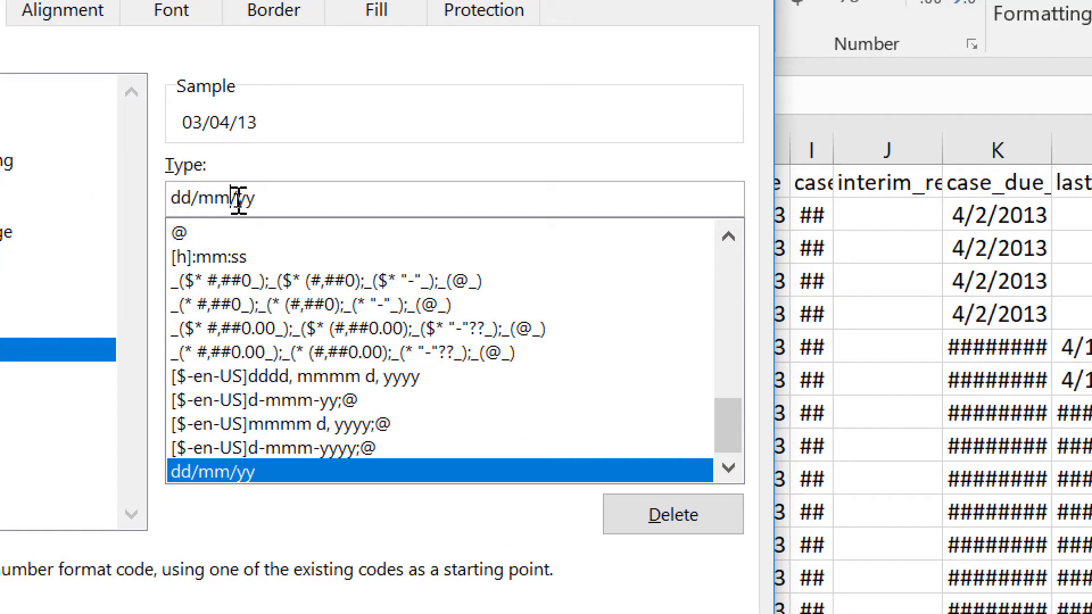
pyautogui.click(238, 200)
pyautogui.write('m')
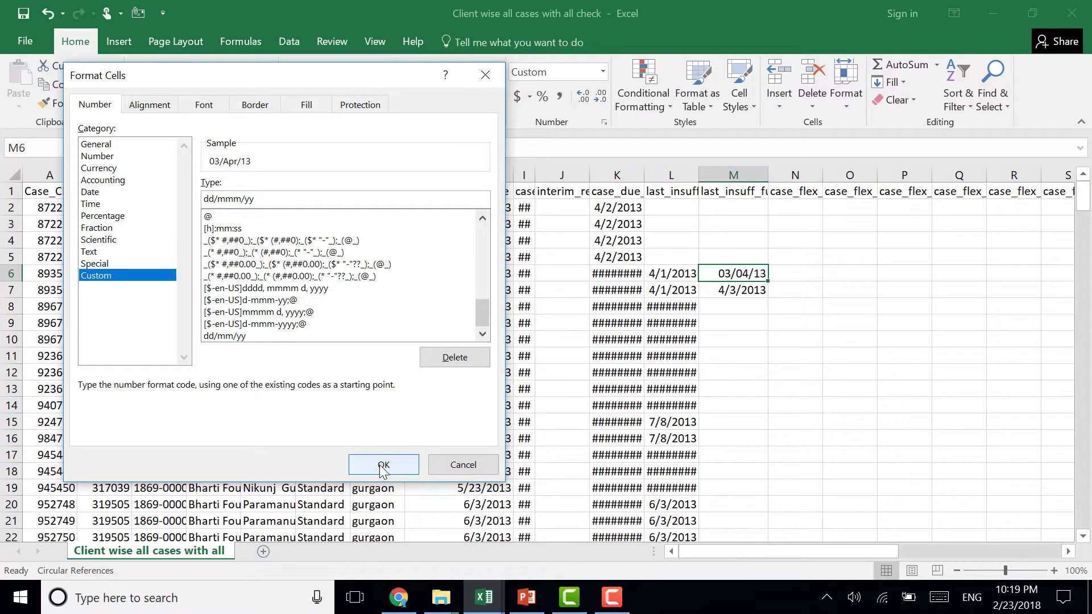
pyautogui.click(383, 467)
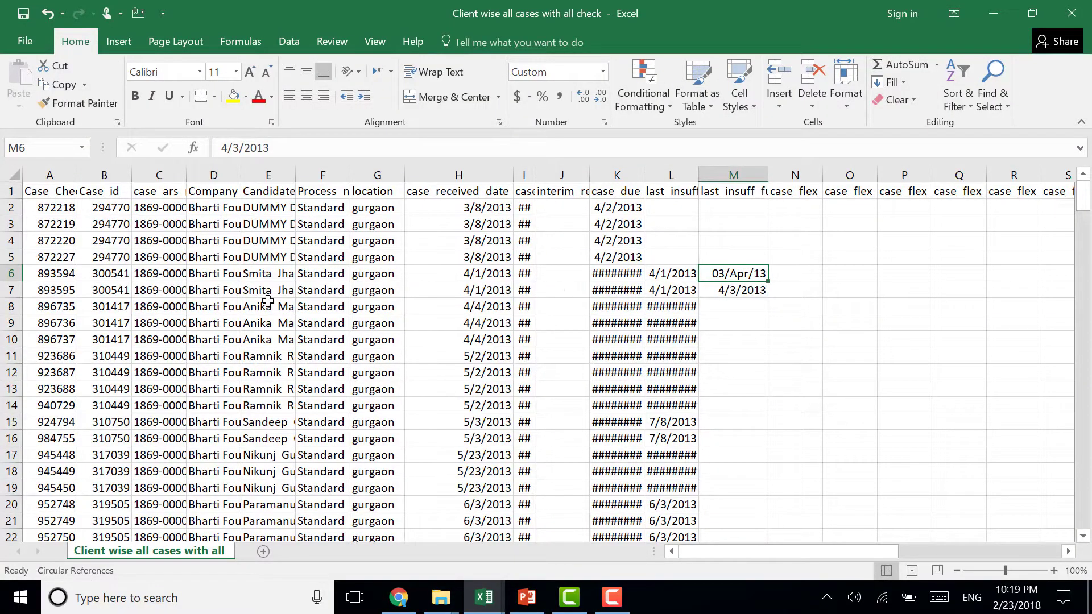
# - Extend the custom format code of cell M6 to dd/mmm/yyyy for a four-digit year
pyautogui.hotkey('ctrl', '1')
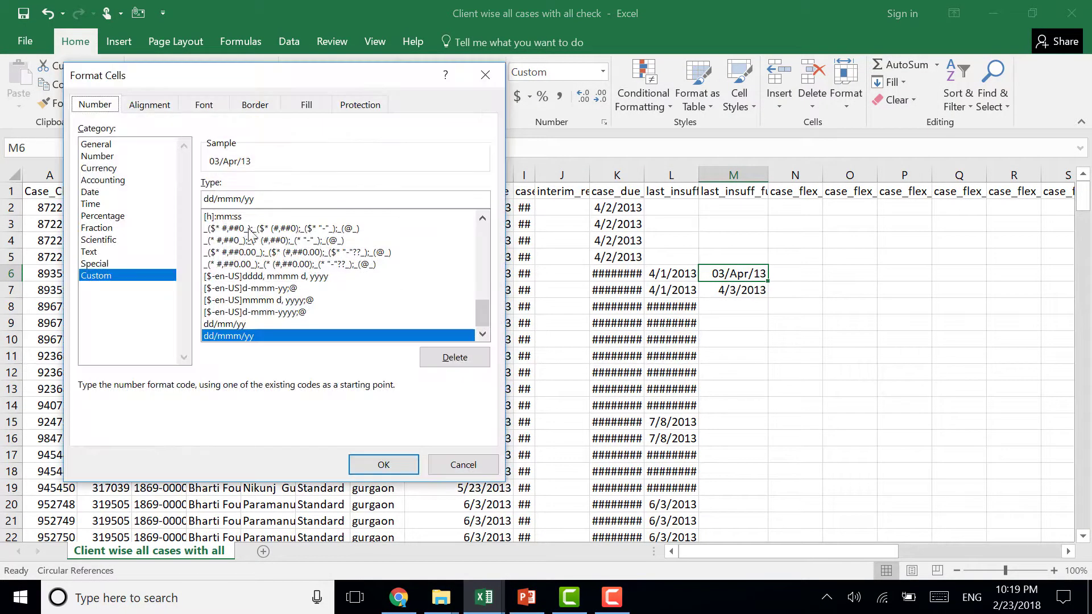
pyautogui.click(266, 203)
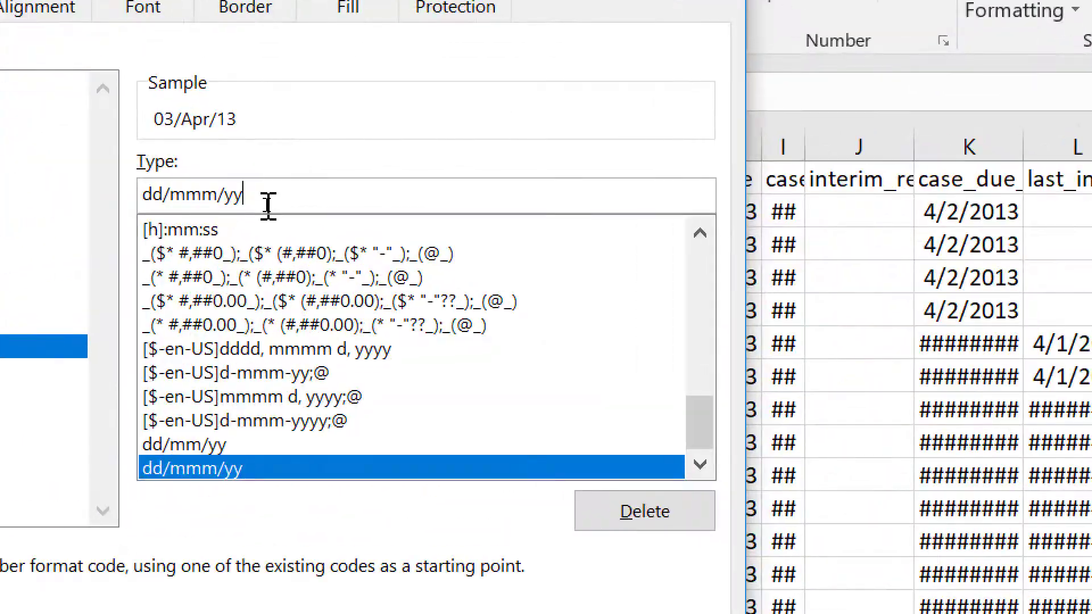
pyautogui.write('yy')
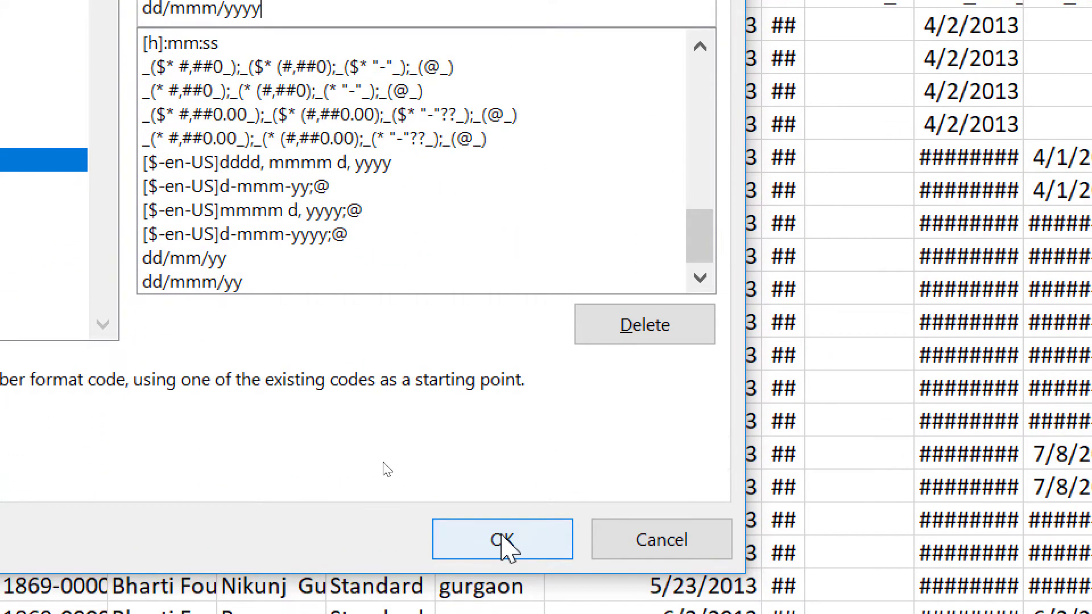
pyautogui.click(504, 538)
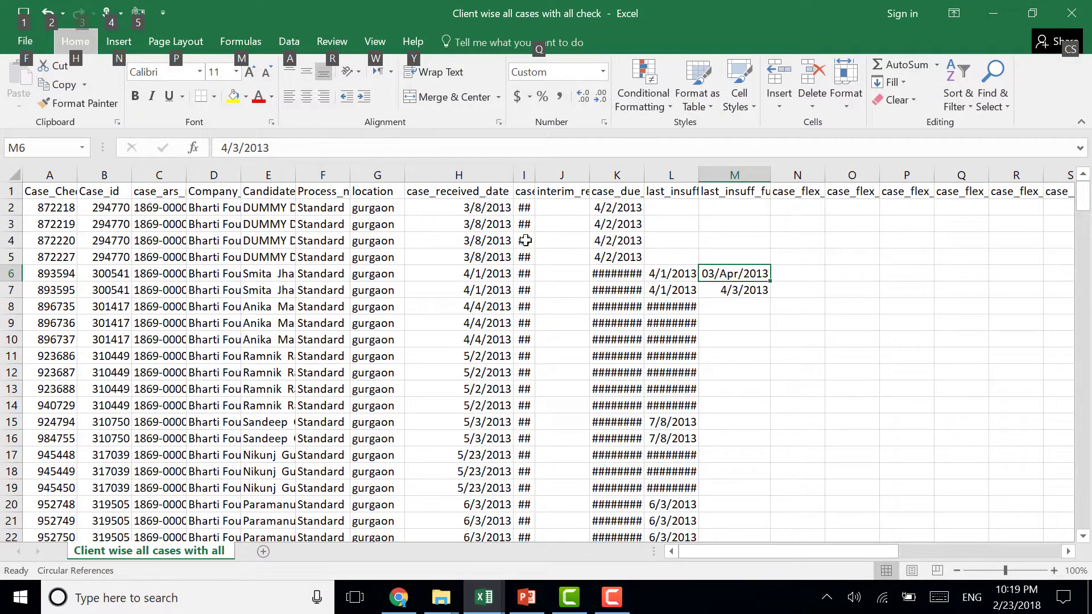
pyautogui.click(470, 173)
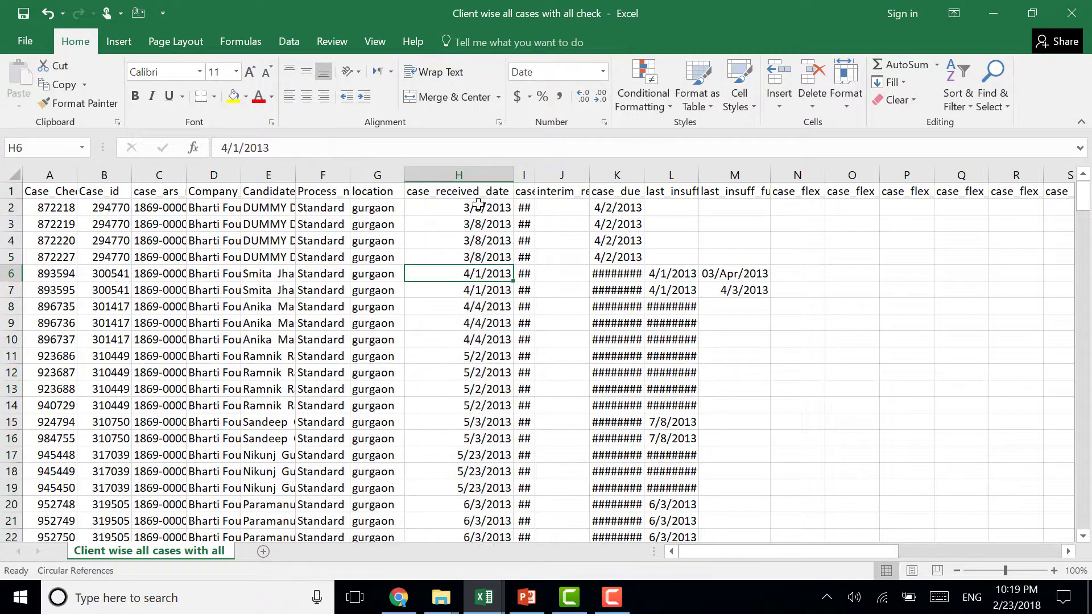
pyautogui.click(478, 175)
pyautogui.rightClick(479, 173)
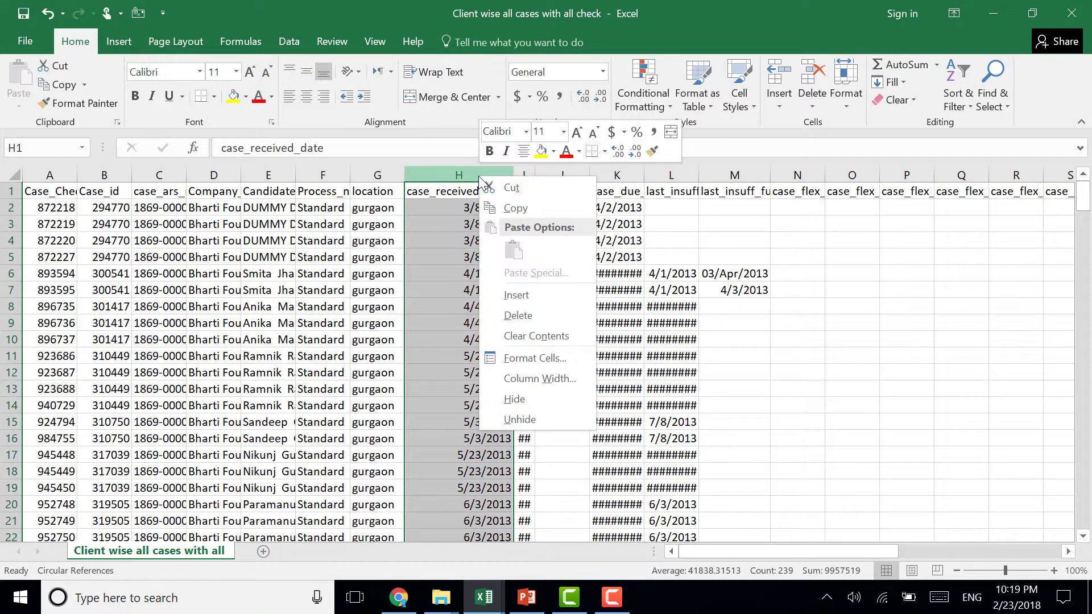
pyautogui.press('Escape')
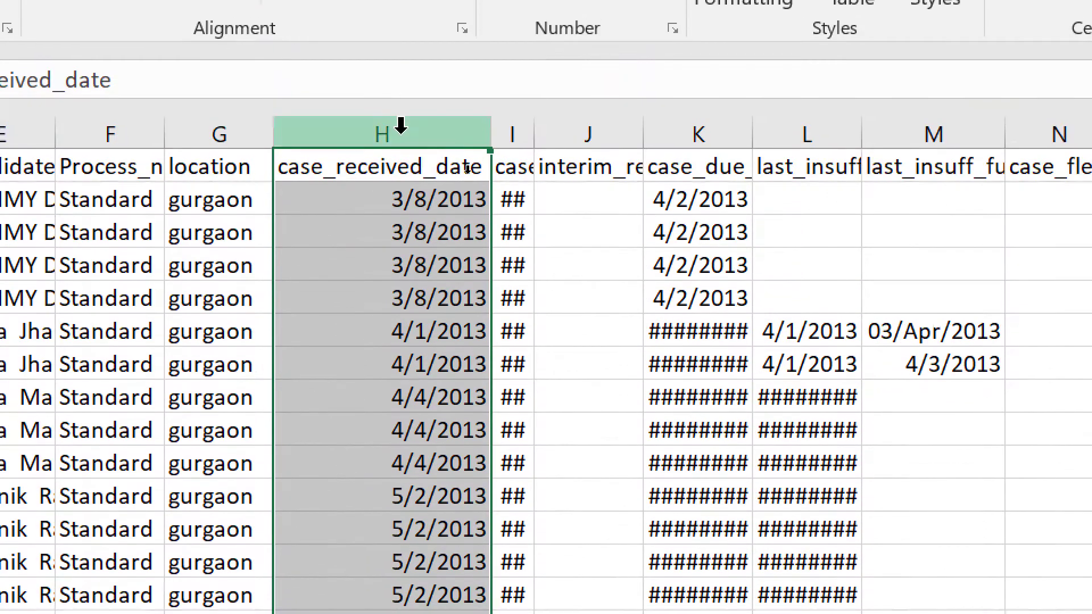
pyautogui.rightClick(401, 125)
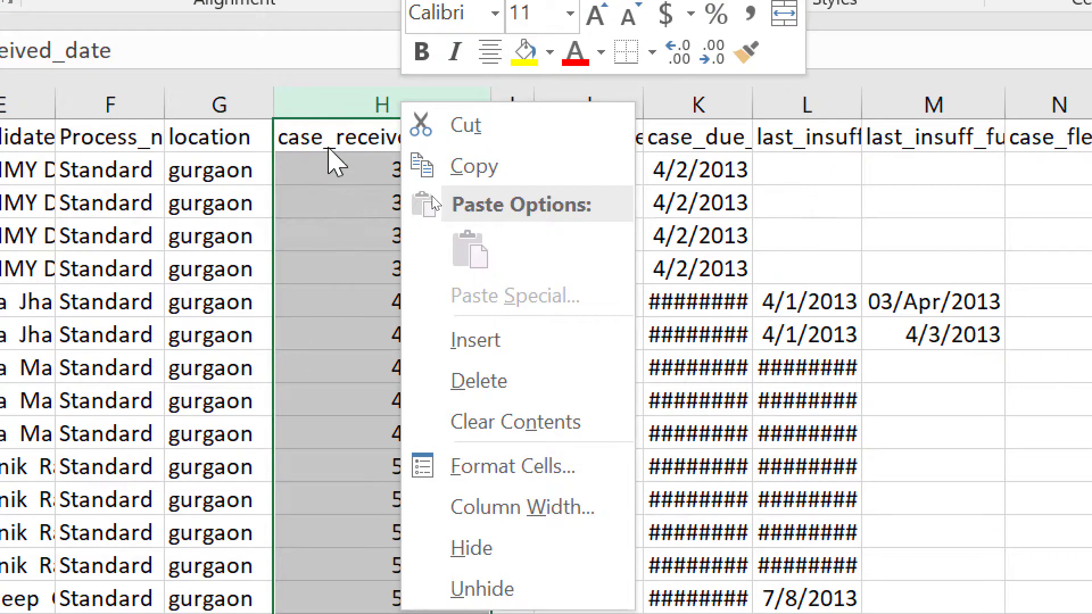
pyautogui.press('Escape')
# - Apply the 14-Mar-12 date type to the entire case_received_date column H
pyautogui.click(357, 93)
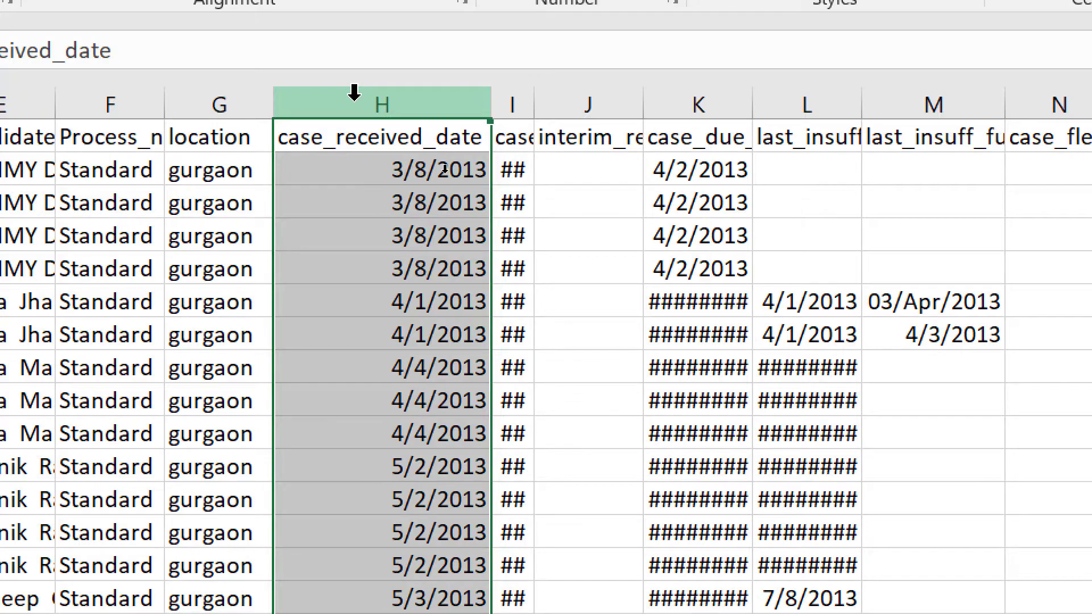
pyautogui.hotkey('ctrl', '1')
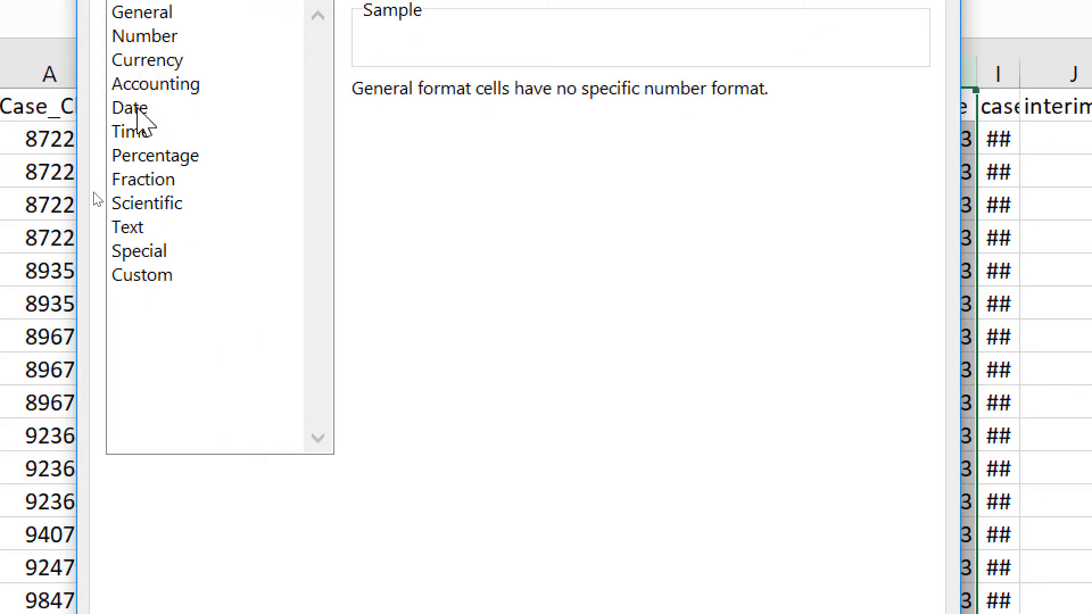
pyautogui.click(137, 110)
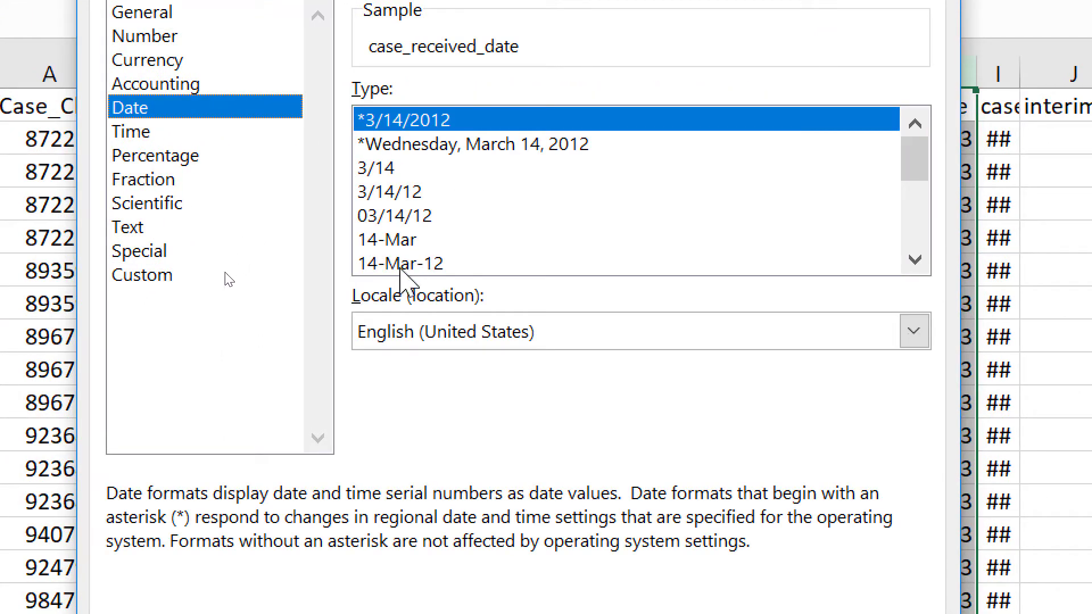
pyautogui.click(401, 265)
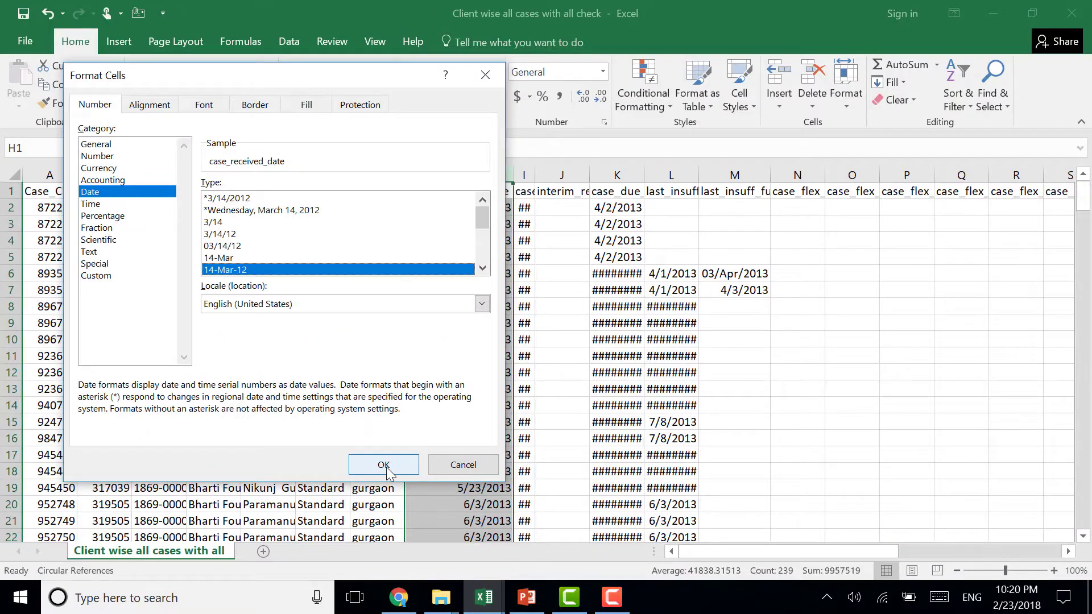
pyautogui.click(369, 438)
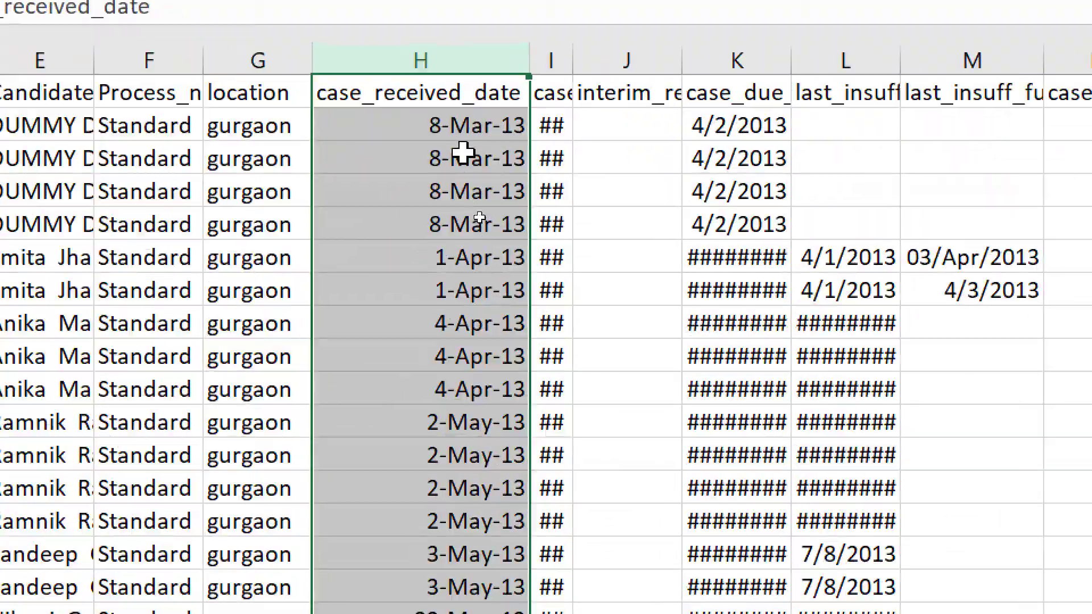
pyautogui.click(443, 197)
pyautogui.click(437, 240)
pyautogui.click(433, 291)
pyautogui.click(476, 323)
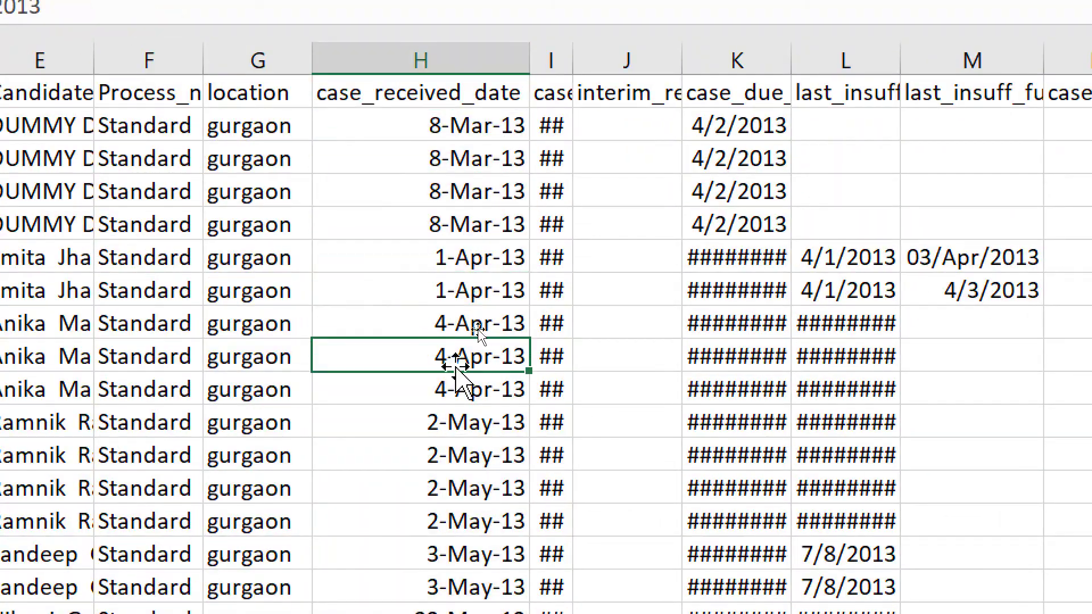
pyautogui.scroll(-5, 461, 378)
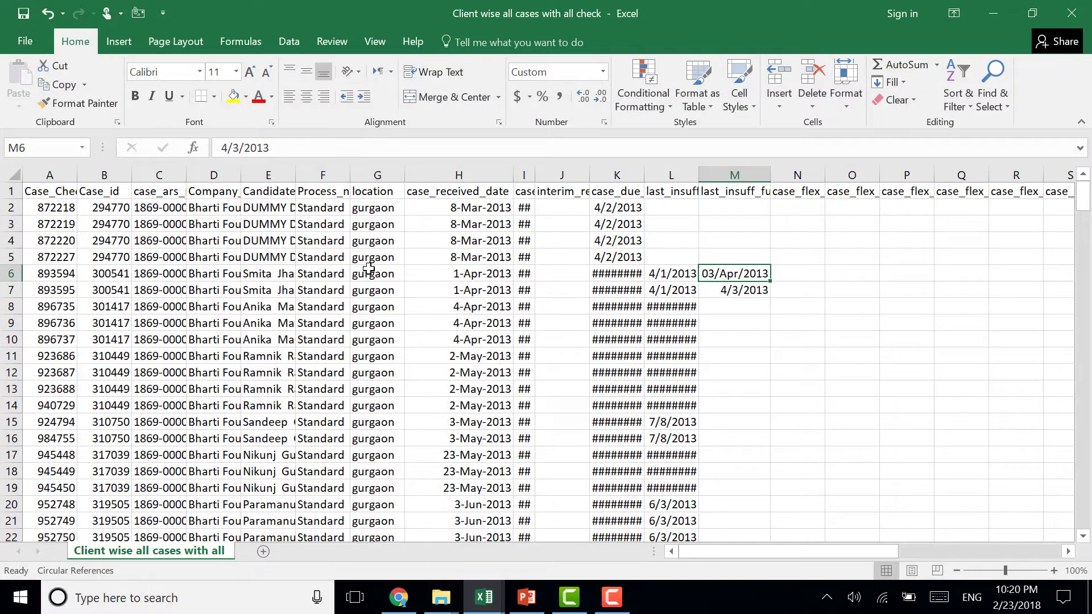
# - Replace the custom number format code of cell M6 with dd mmm'yyyy
pyautogui.hotkey('ctrl', '1')
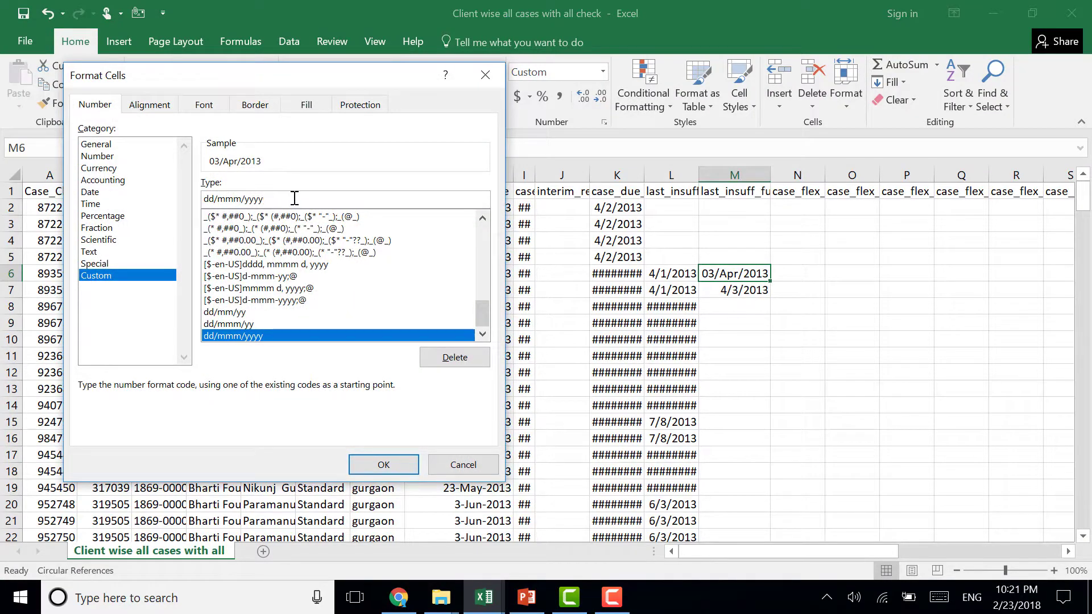
pyautogui.press('Return')
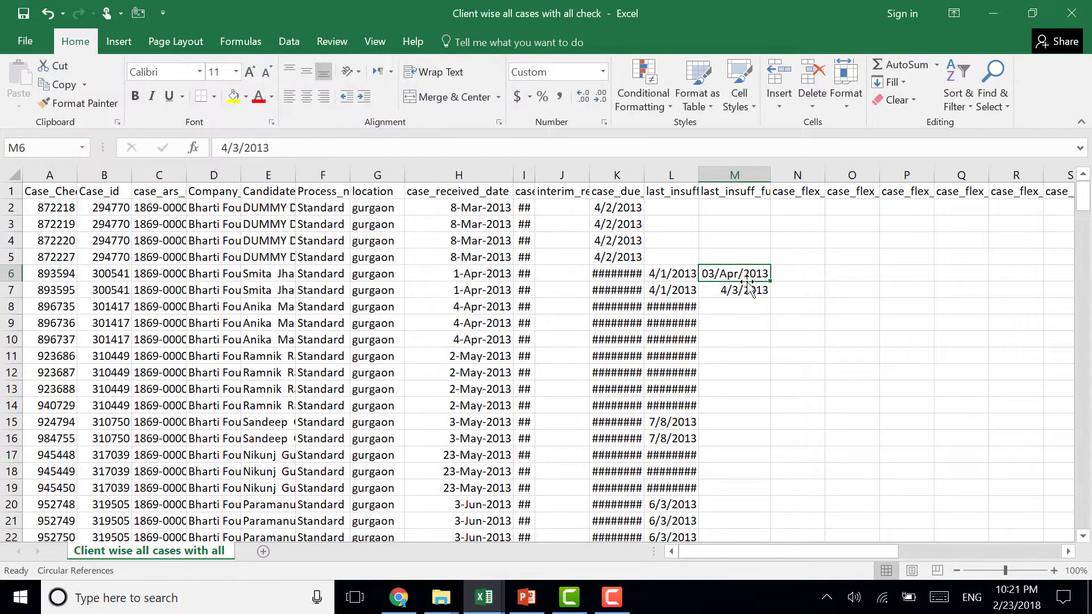
pyautogui.hotkey('ctrl', '1')
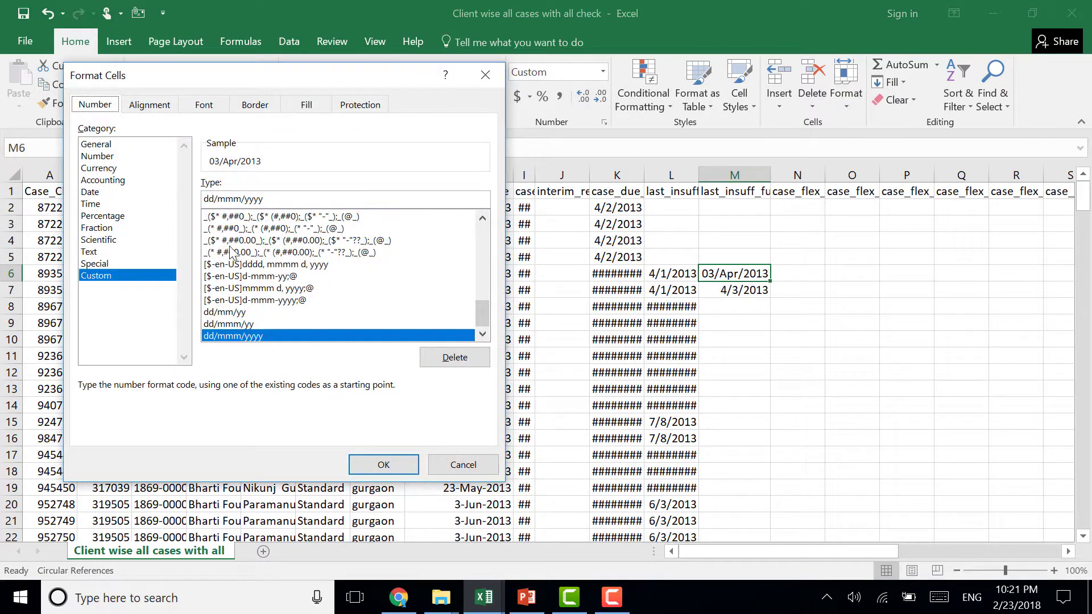
pyautogui.doubleClick(273, 199)
pyautogui.write('dd')
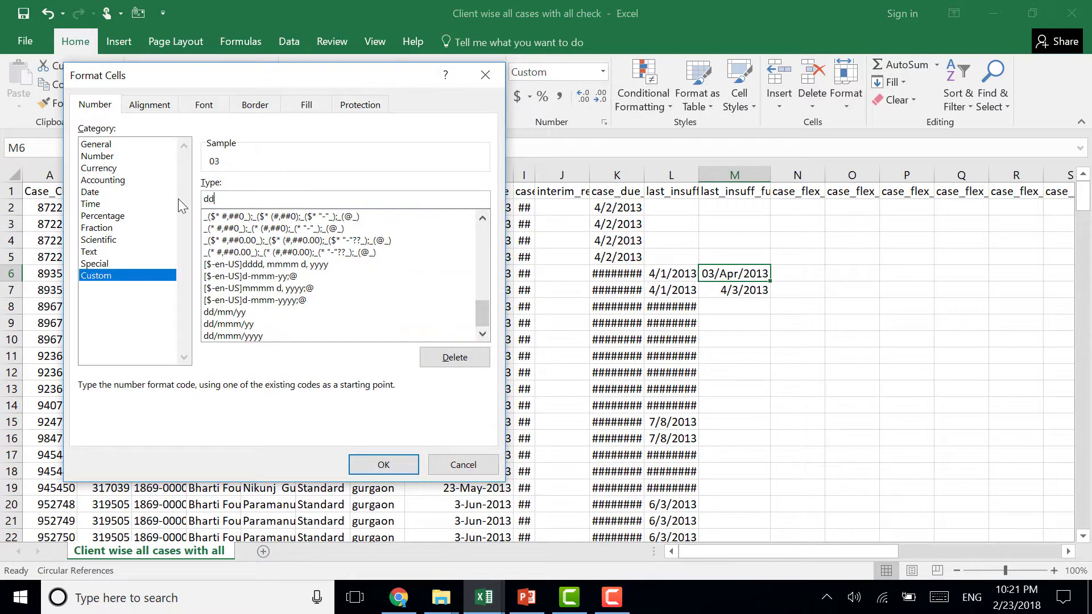
pyautogui.write(' mmm')
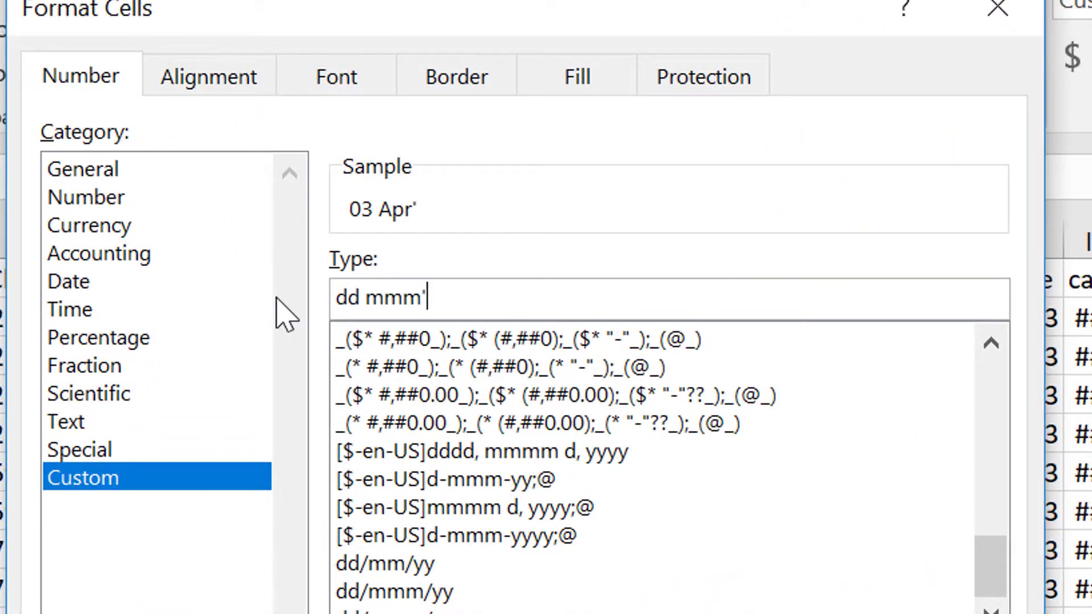
pyautogui.write("'yyyy")
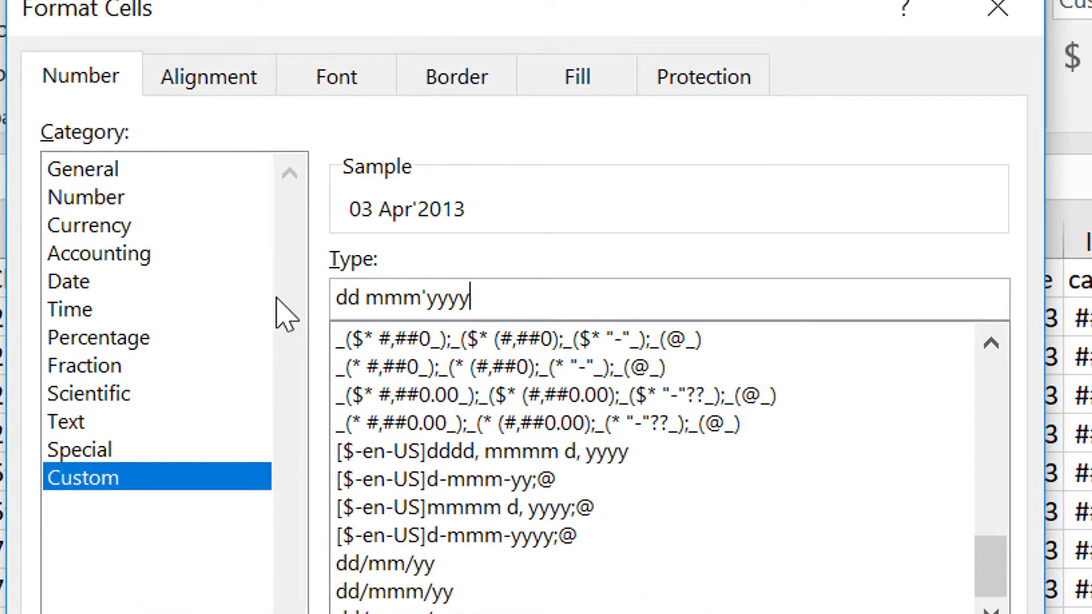
pyautogui.press('Return')
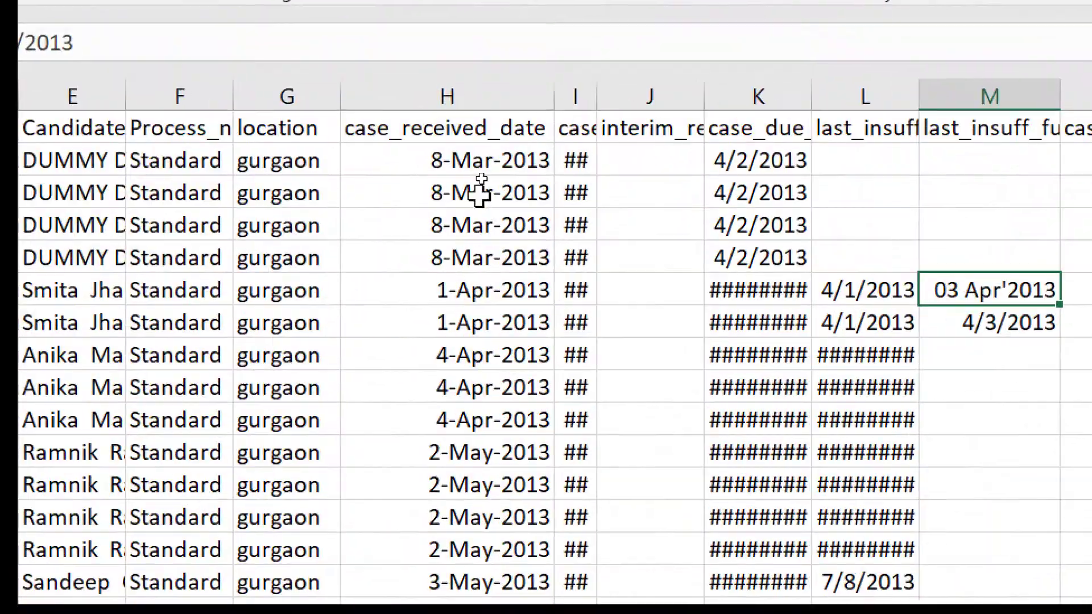
# - Give cell M6 the custom format code yyyy dd mmm so the year comes first, followed by day and abbreviated month
pyautogui.click(470, 96)
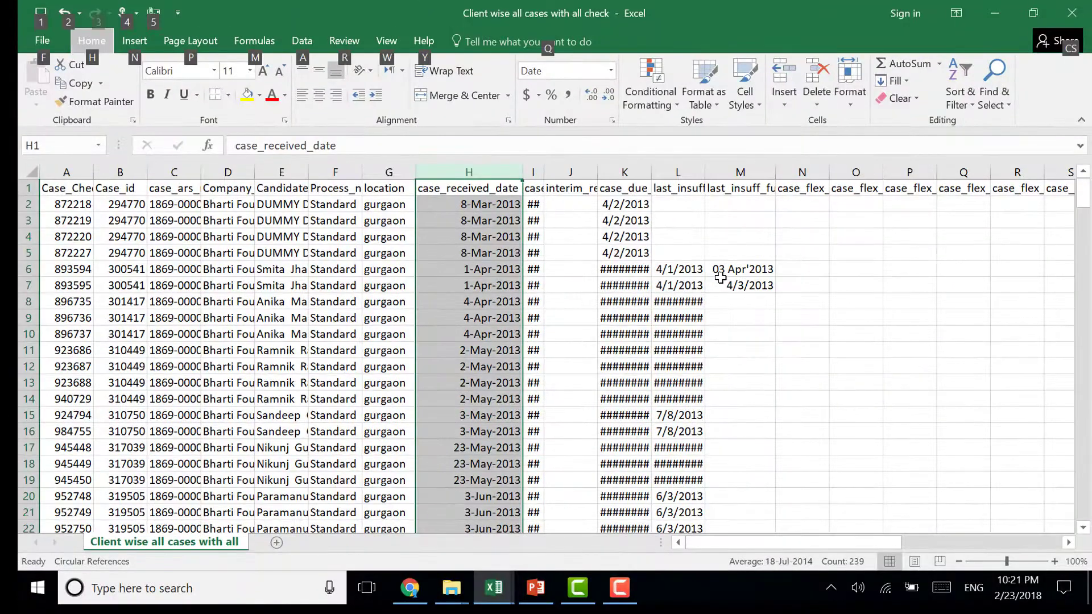
pyautogui.click(725, 271)
pyautogui.hotkey('ctrl', '1')
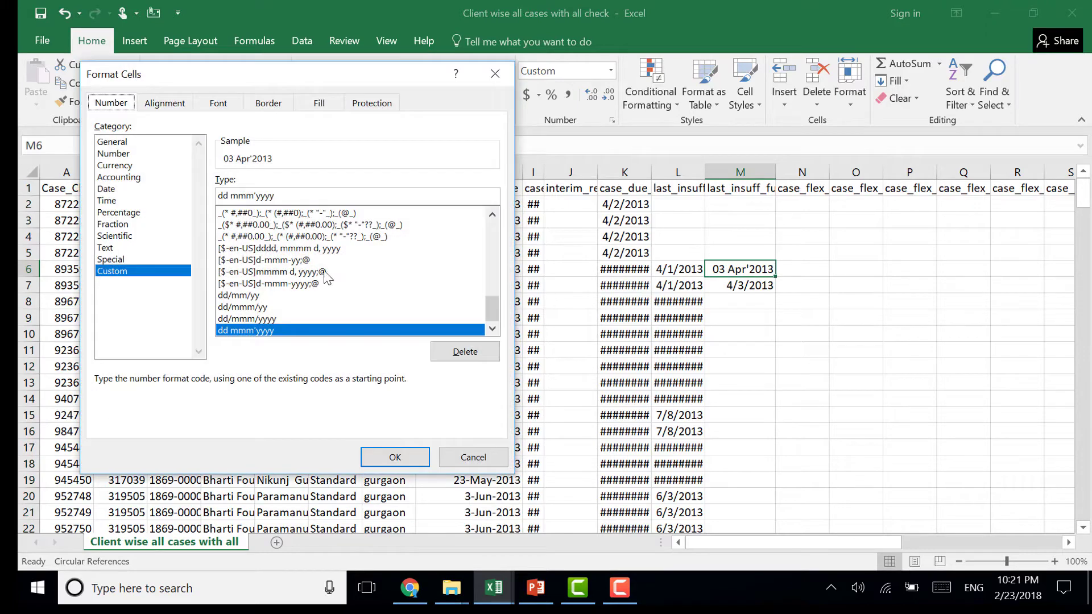
pyautogui.moveTo(492, 312); pyautogui.dragTo(505, 273)
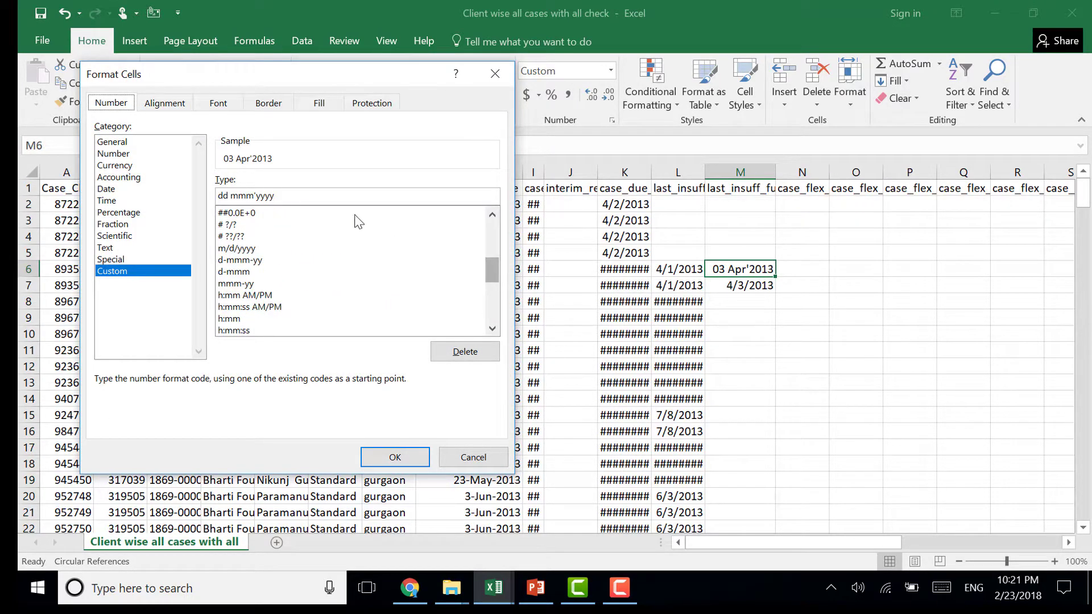
pyautogui.click(228, 195)
pyautogui.write('yyyy')
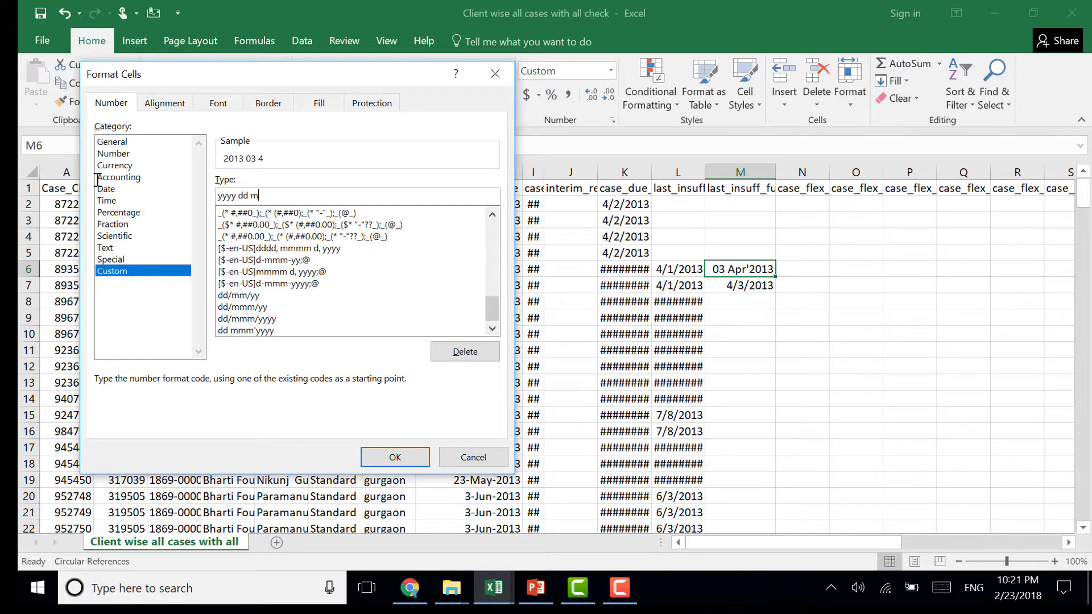
pyautogui.click(394, 459)
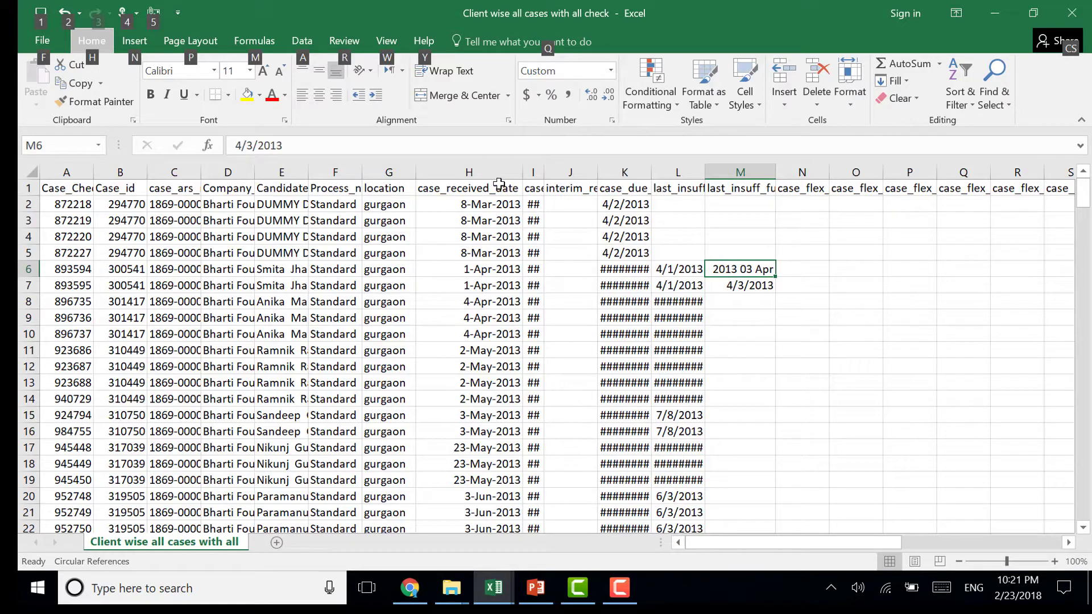
pyautogui.click(491, 173)
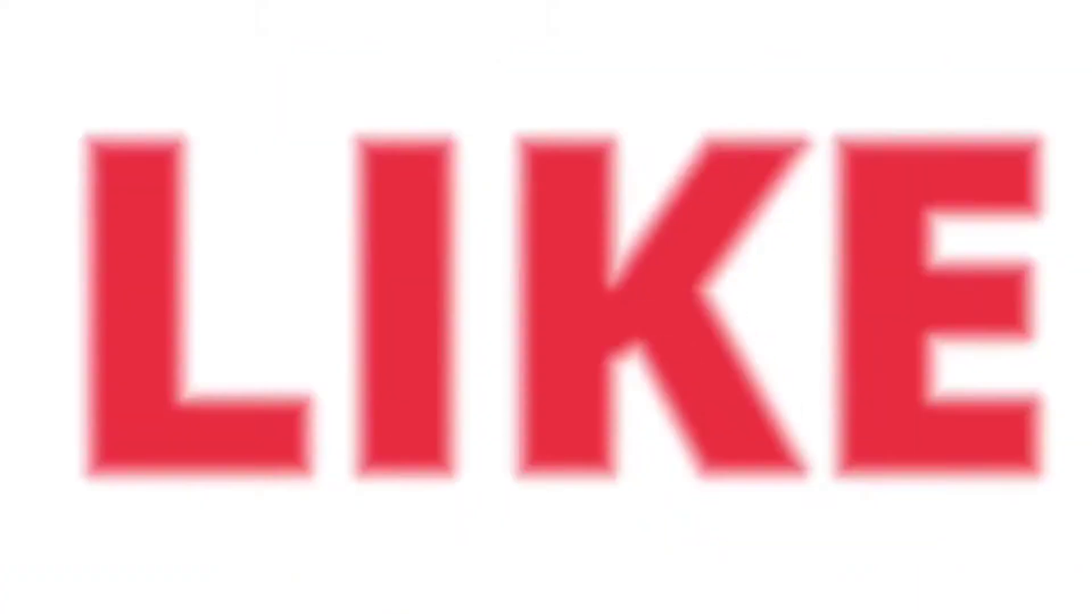